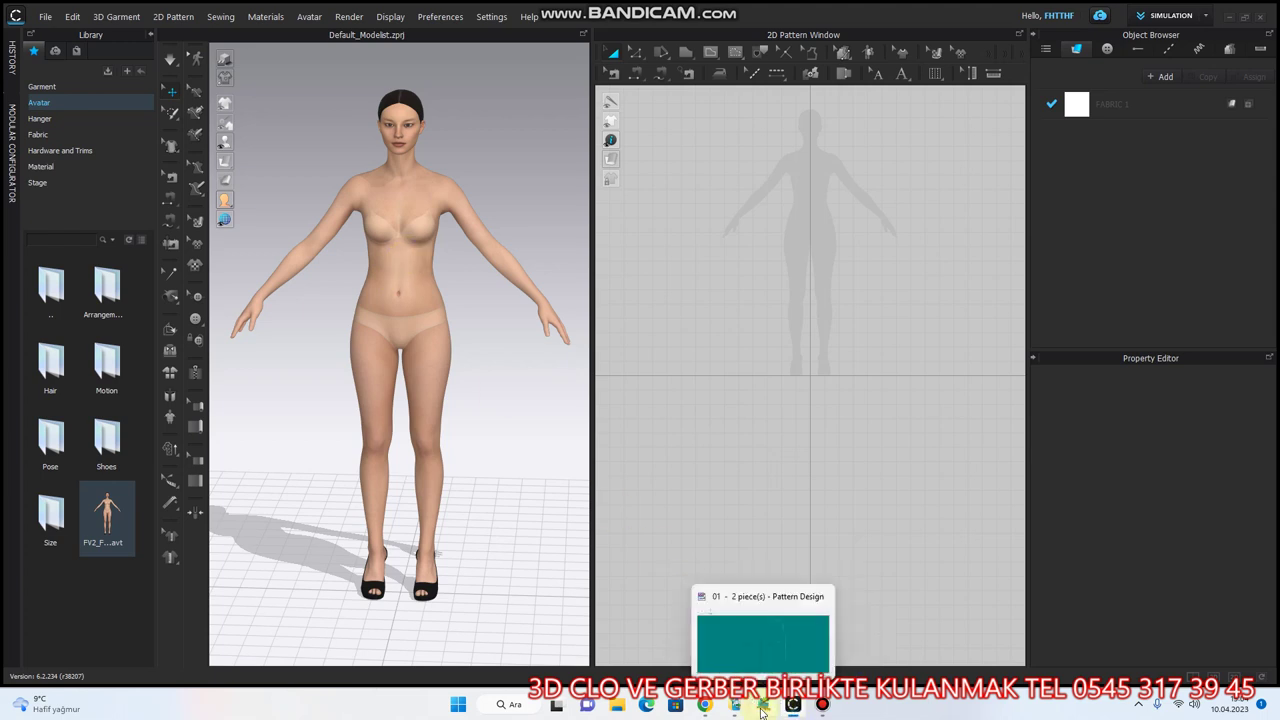
- Switch to the Pattern Design window and shift the 01 ARK piece slightly upward in the work area
click(762, 708)
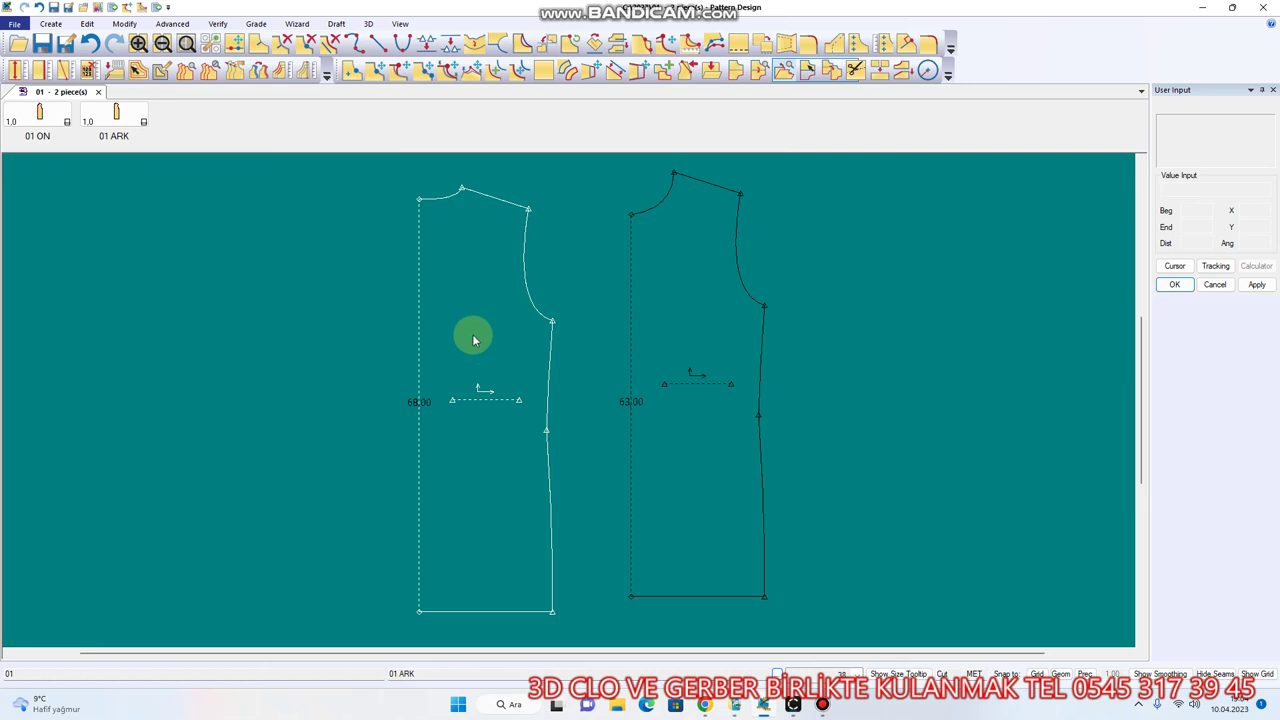
drag(474, 341, 480, 330)
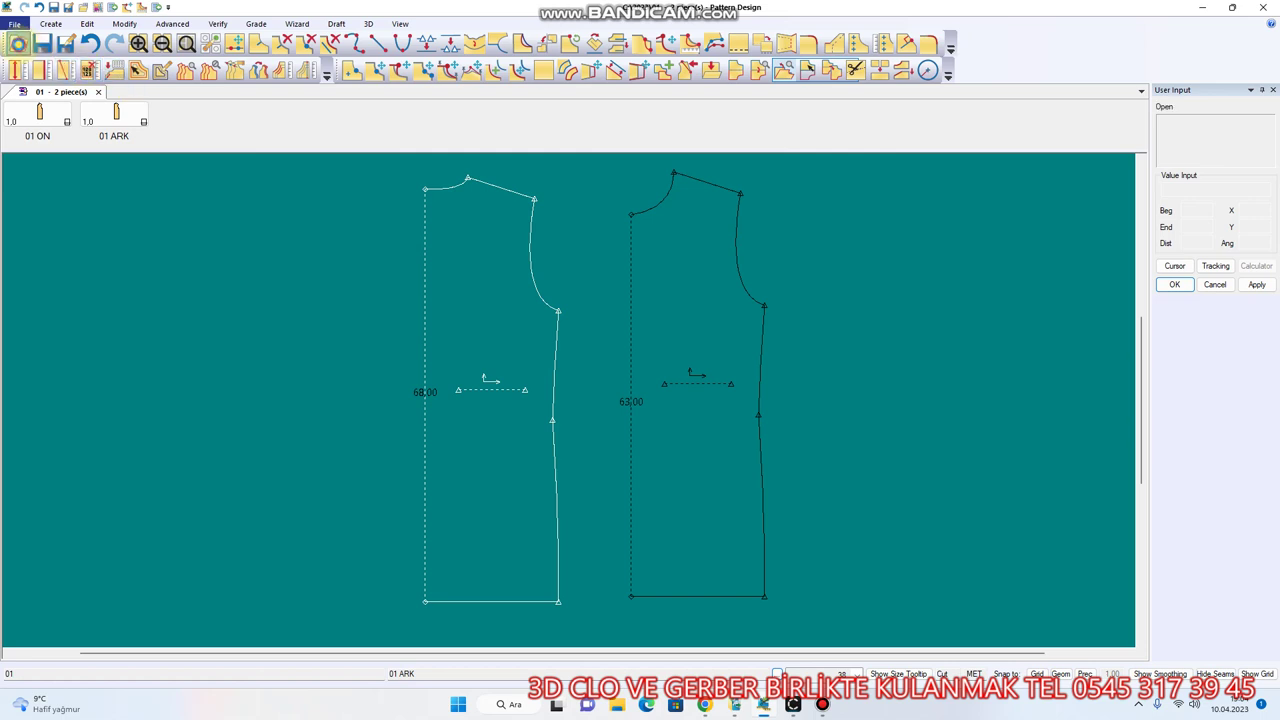
click(18, 44)
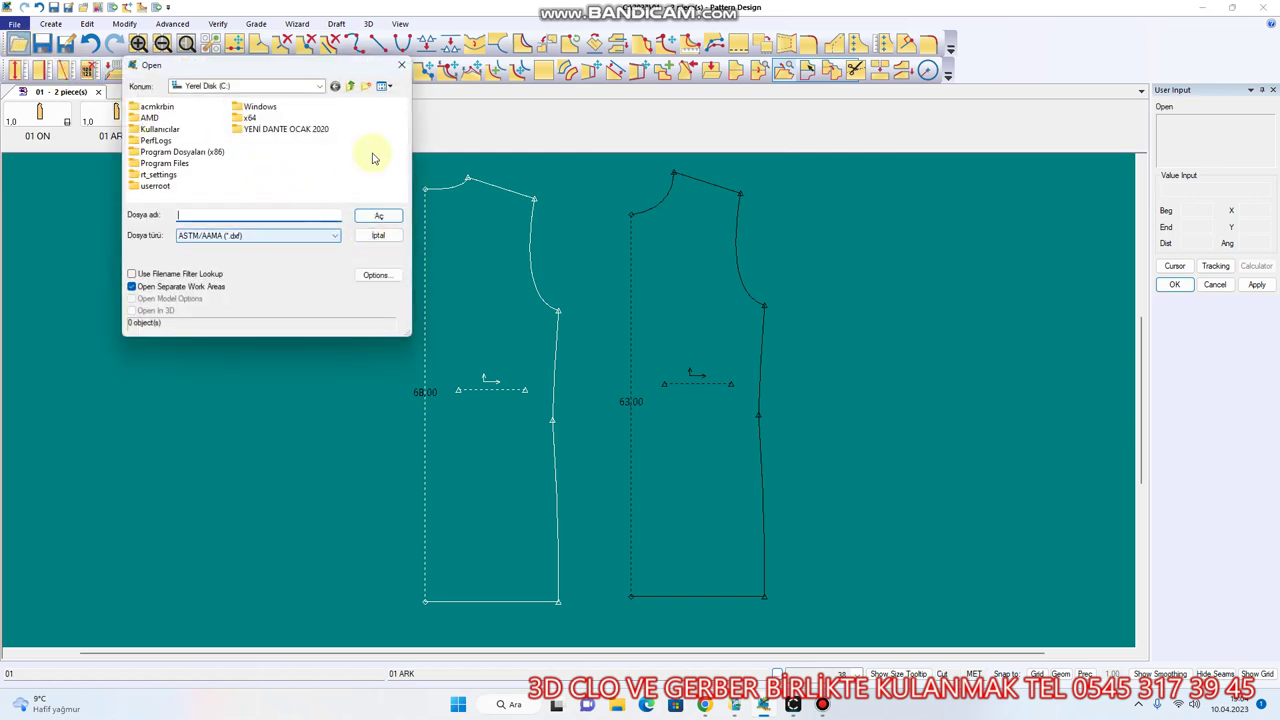
click(378, 236)
- Export model 01 to the desktop as an ASTM DXF file named 02
click(15, 23)
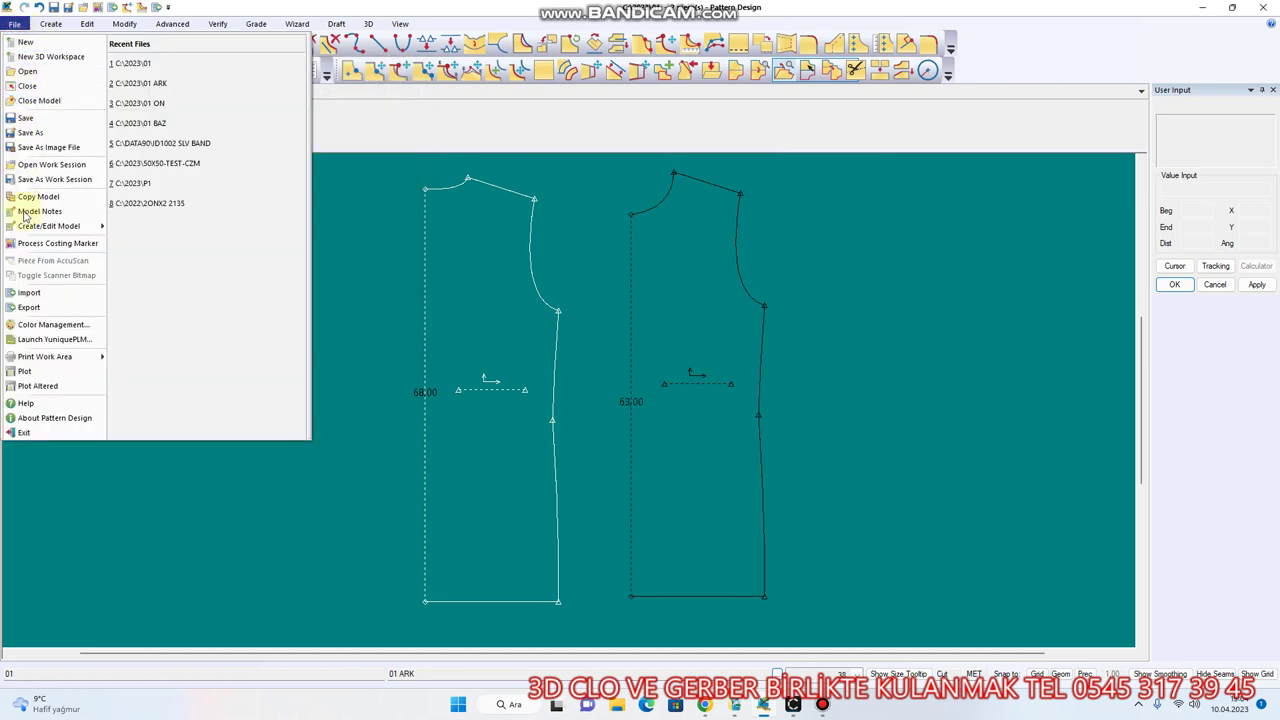
click(37, 309)
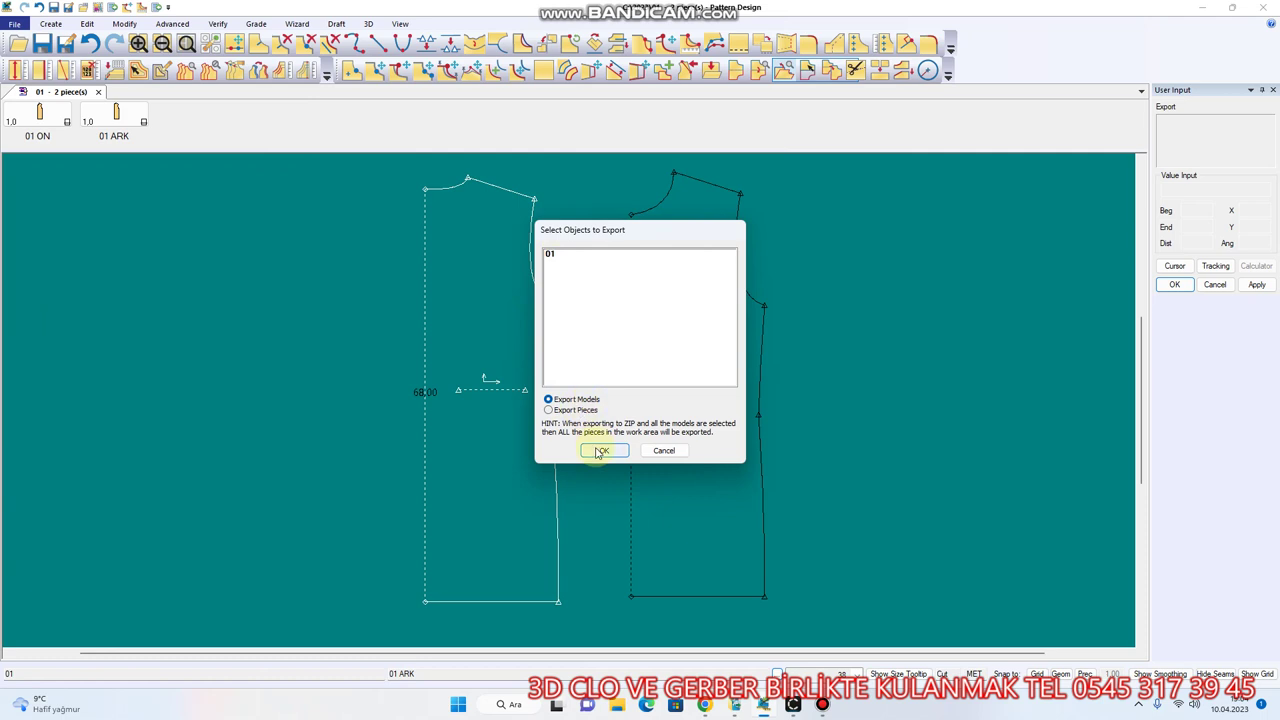
click(552, 257)
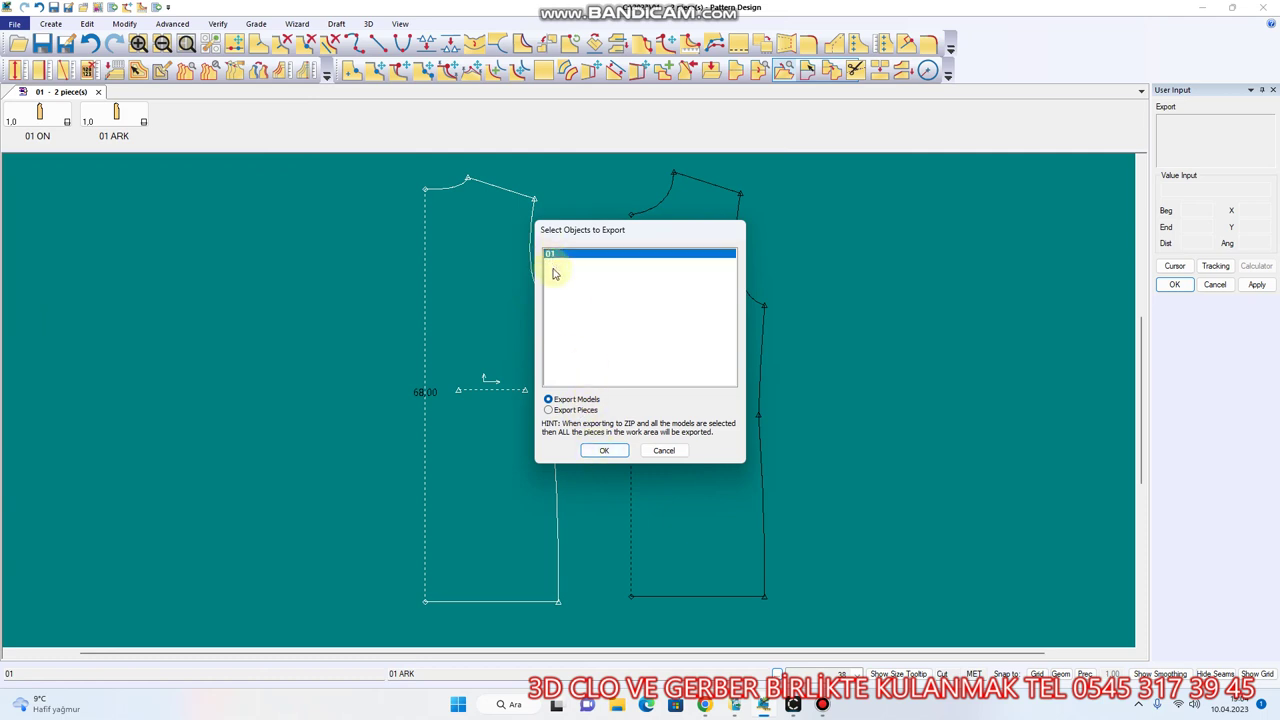
click(604, 450)
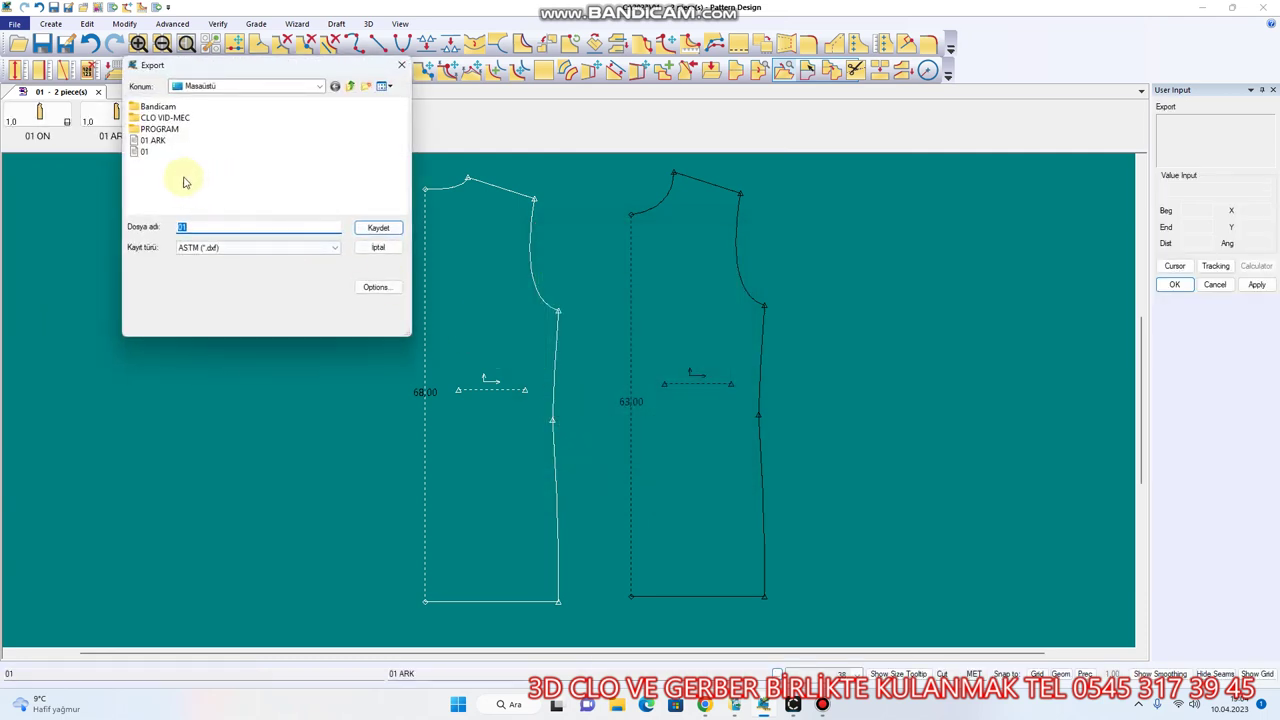
text(02)
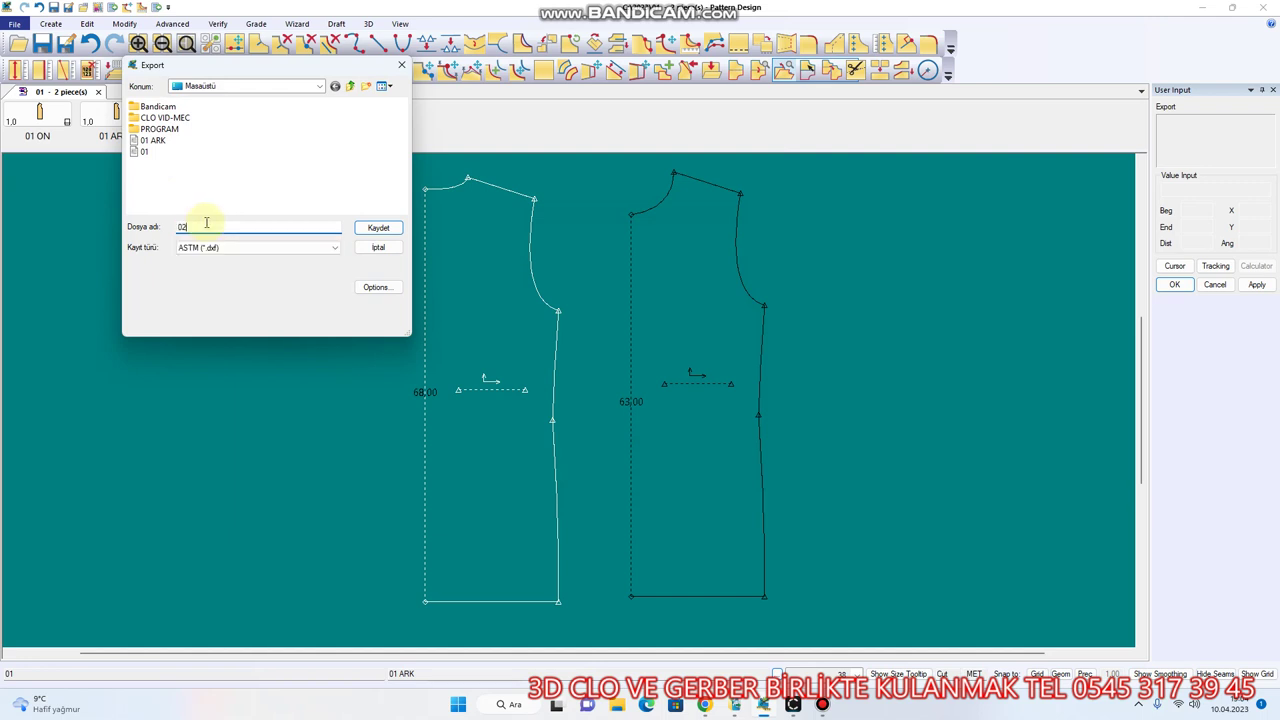
click(373, 227)
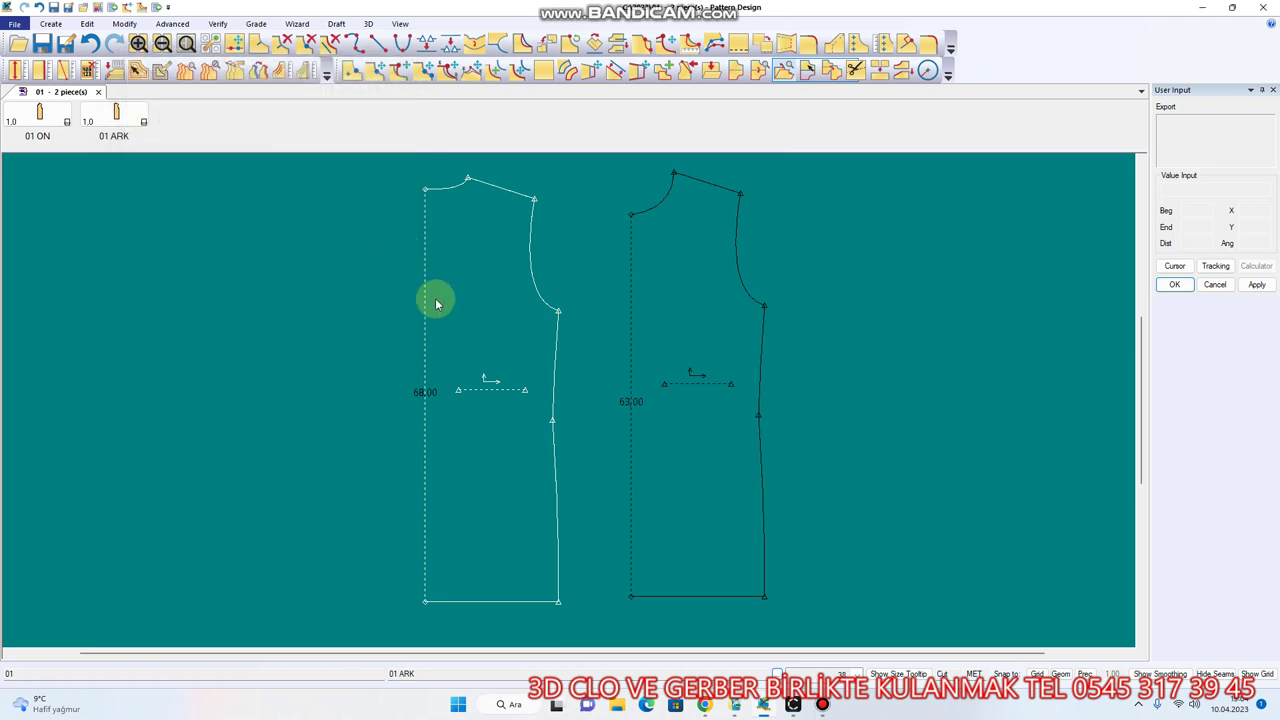
- End the export command without exporting anything further and return to CLO
click(1165, 285)
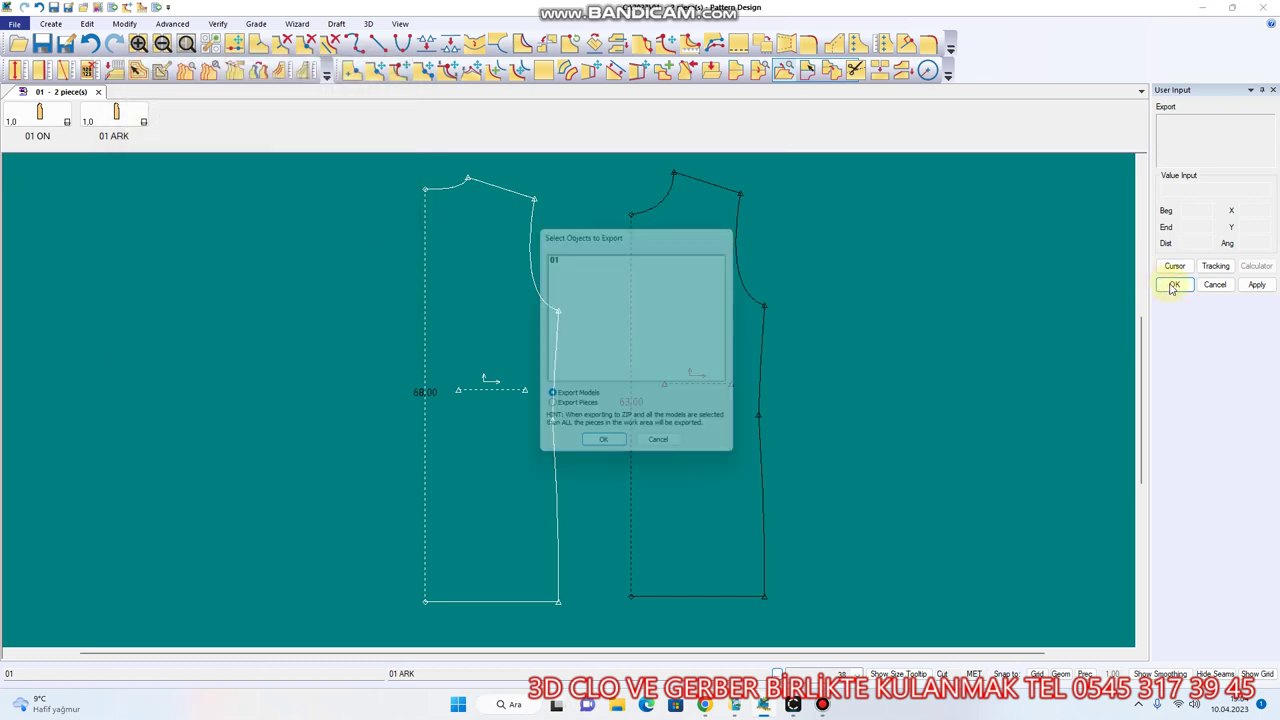
click(592, 451)
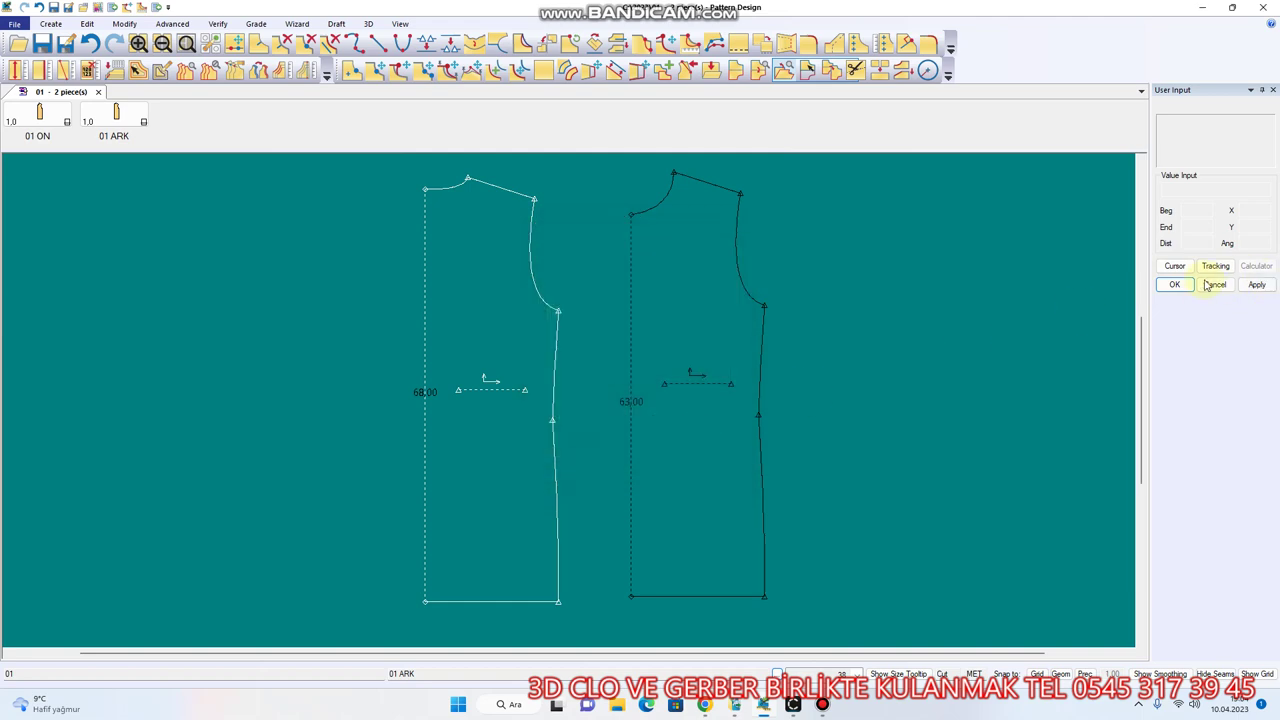
click(1204, 7)
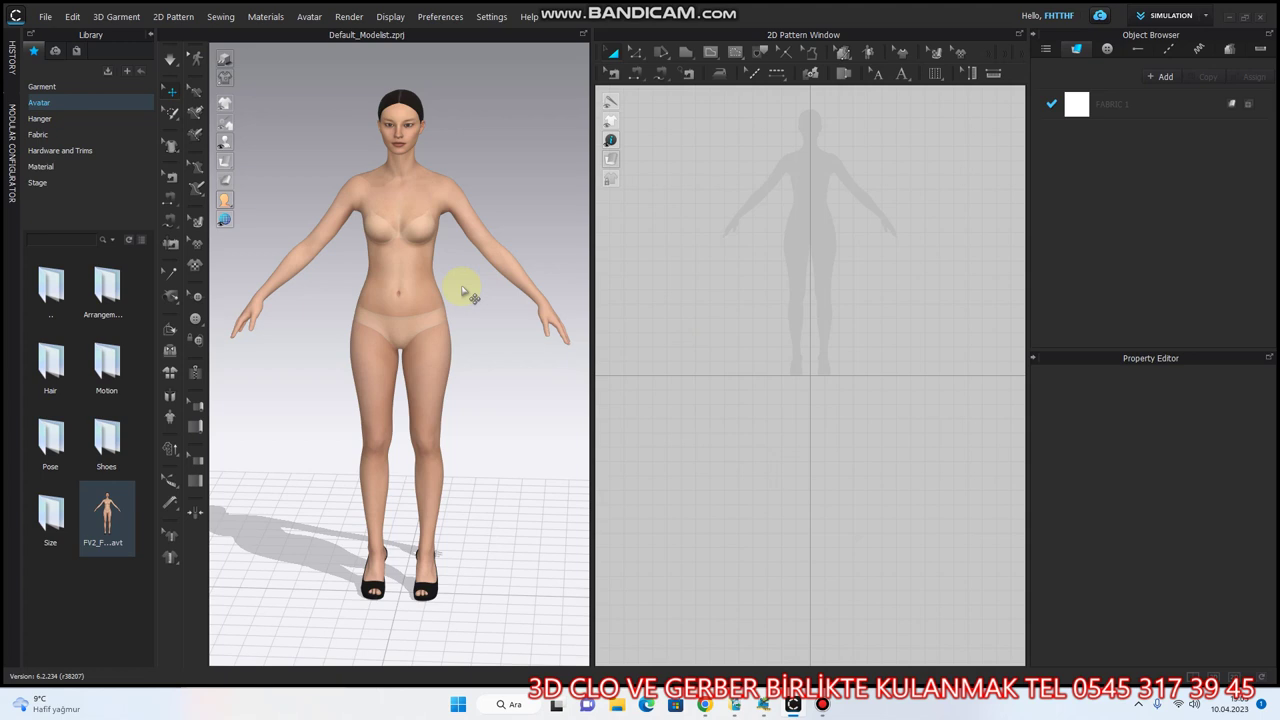
- Add the 02 DXF file from the desktop to the project with Auto Scale and no rotation
click(44, 18)
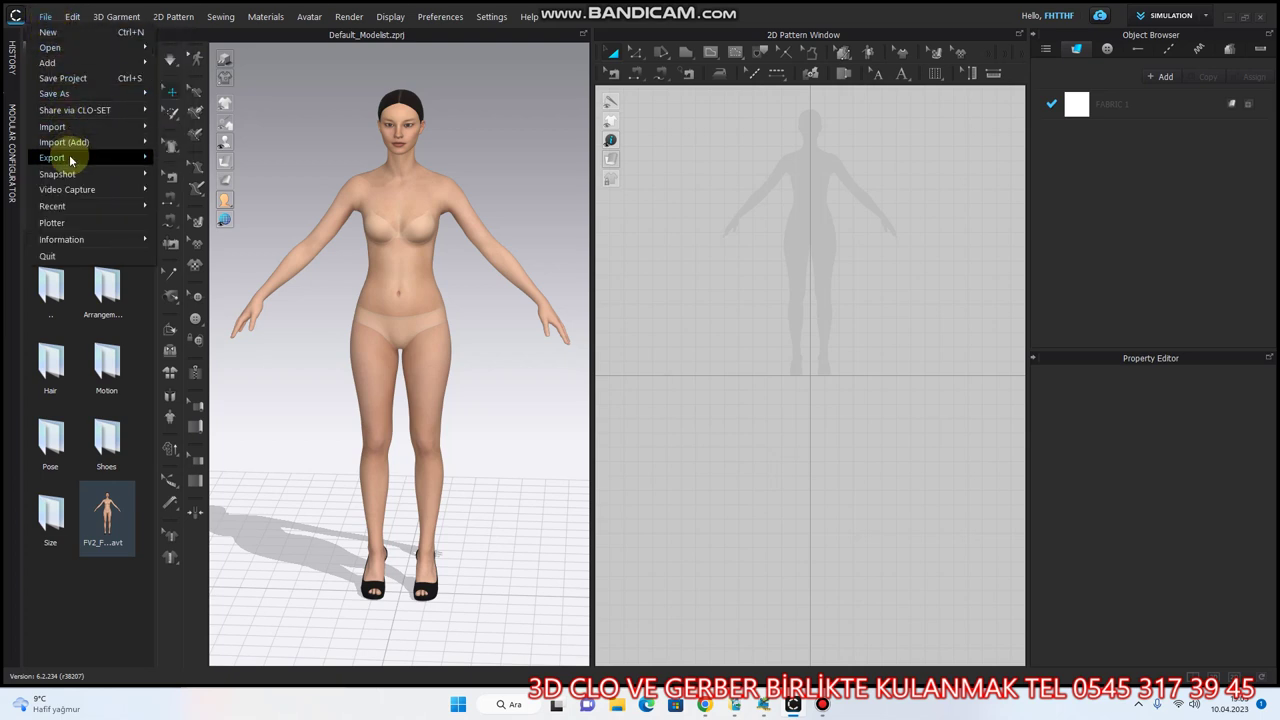
mouse_move(66, 190)
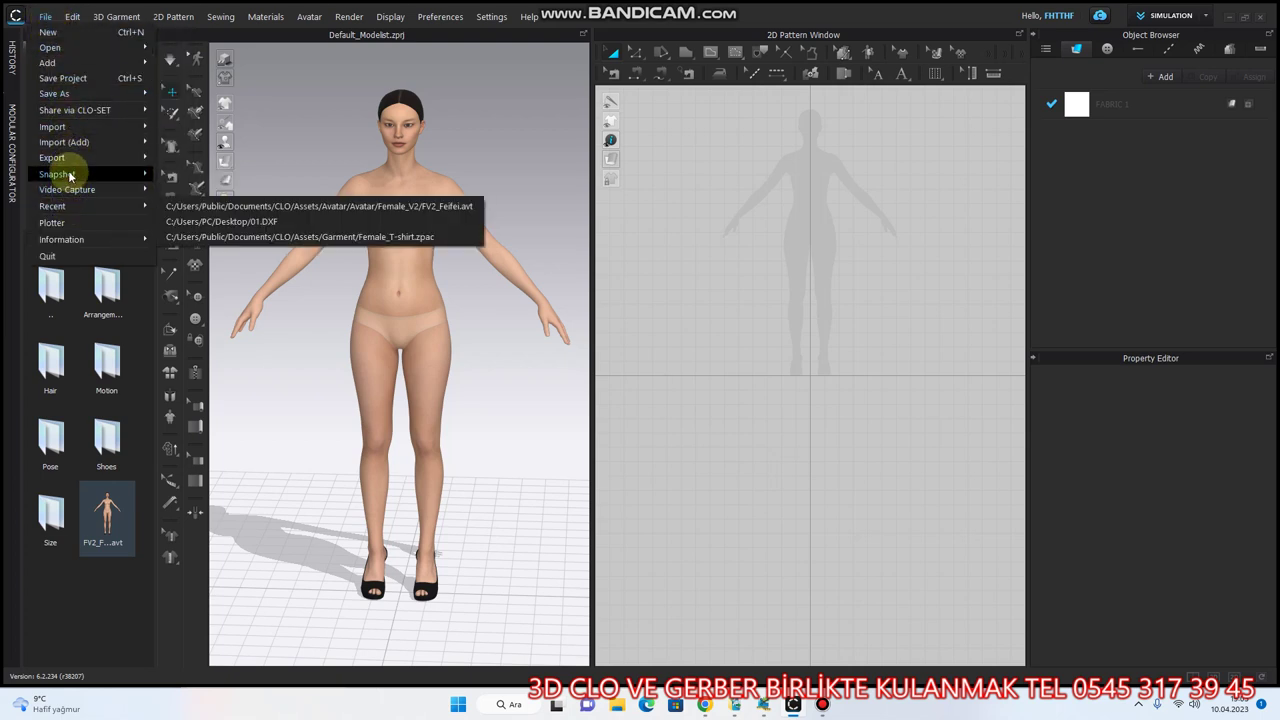
mouse_move(67, 147)
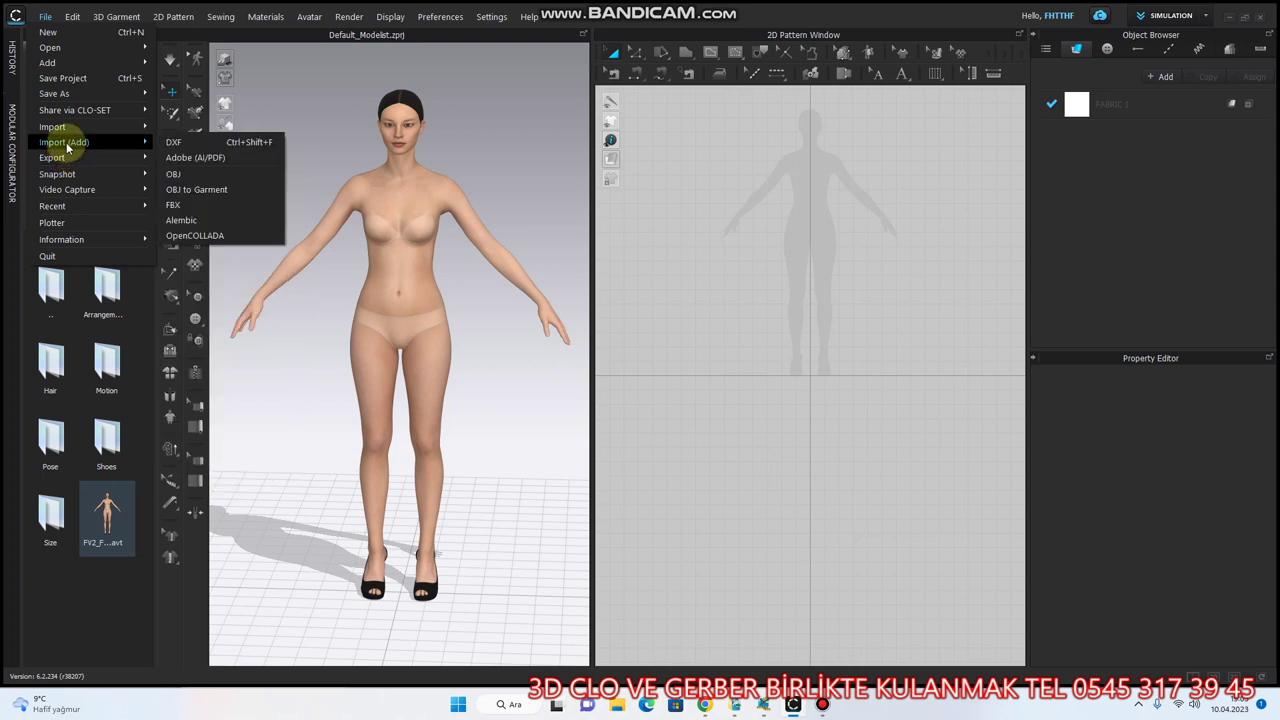
click(230, 147)
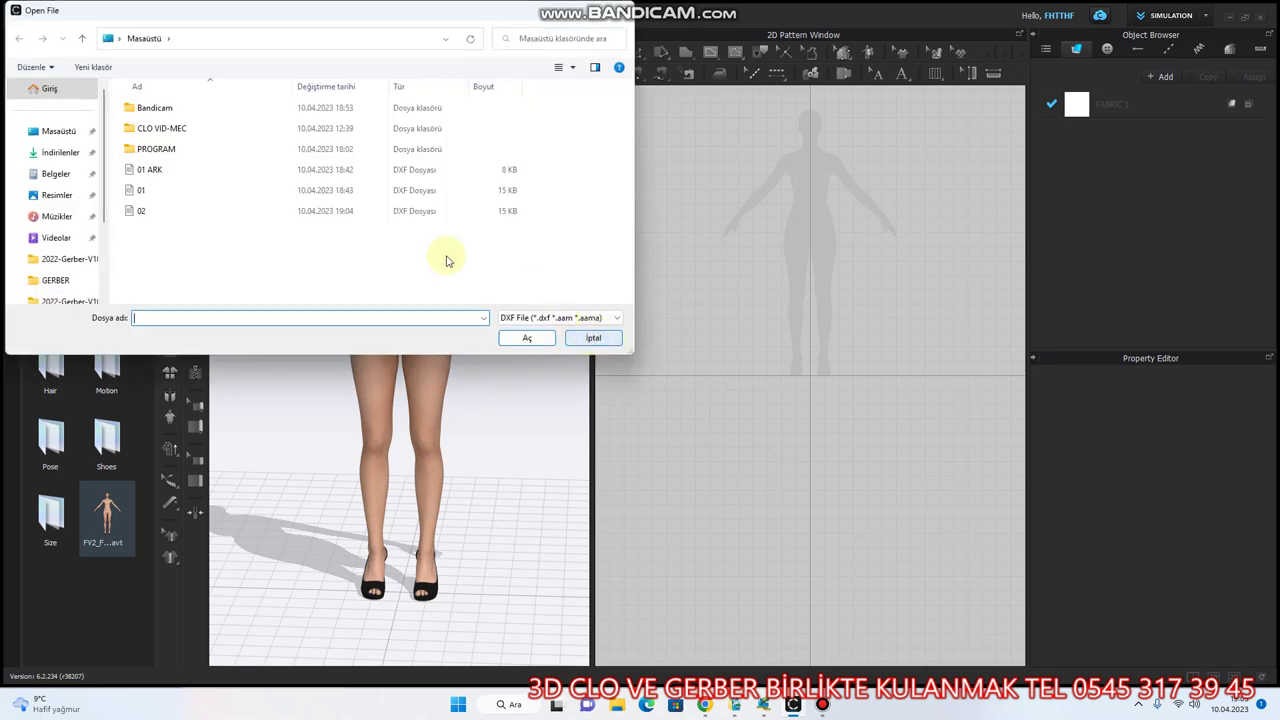
click(153, 217)
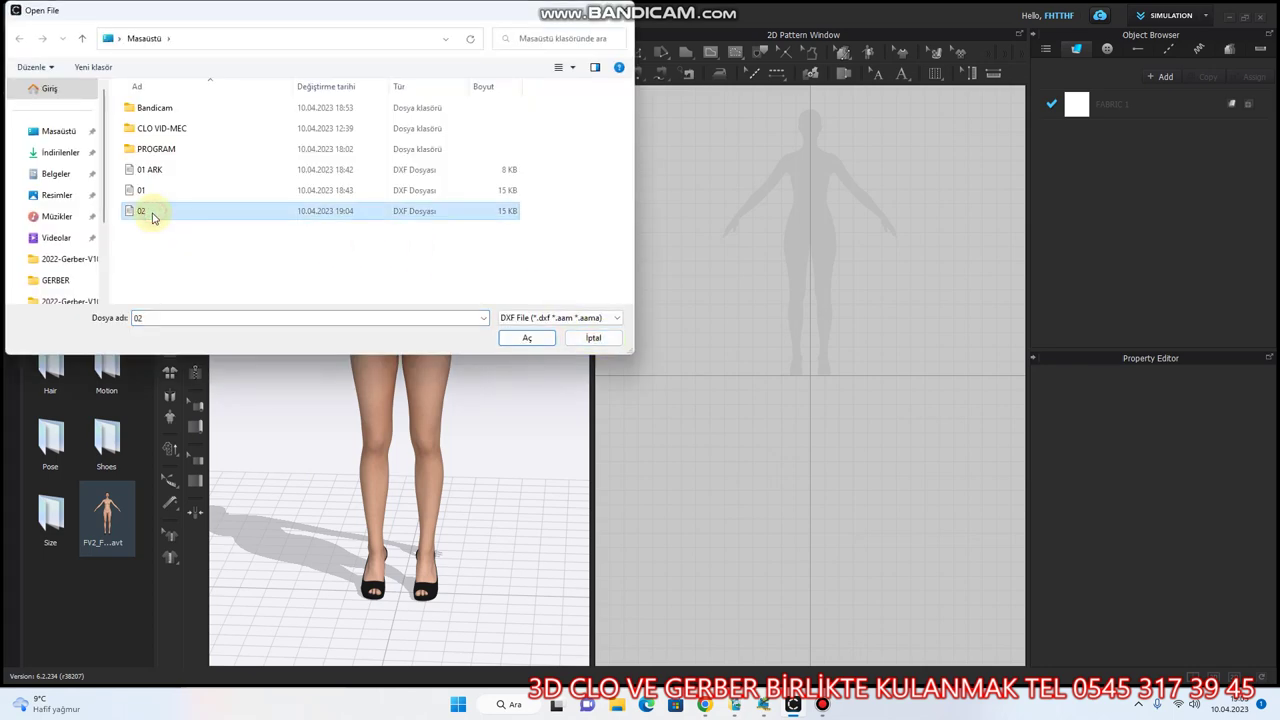
click(528, 340)
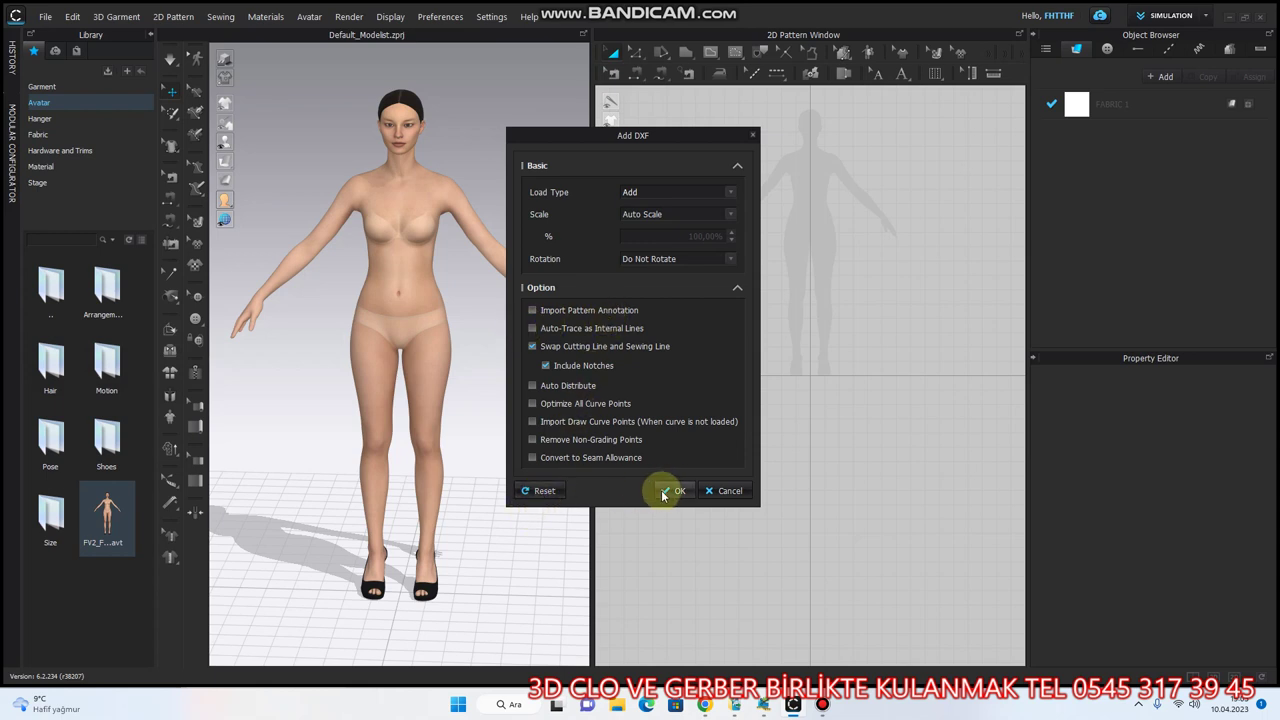
click(670, 491)
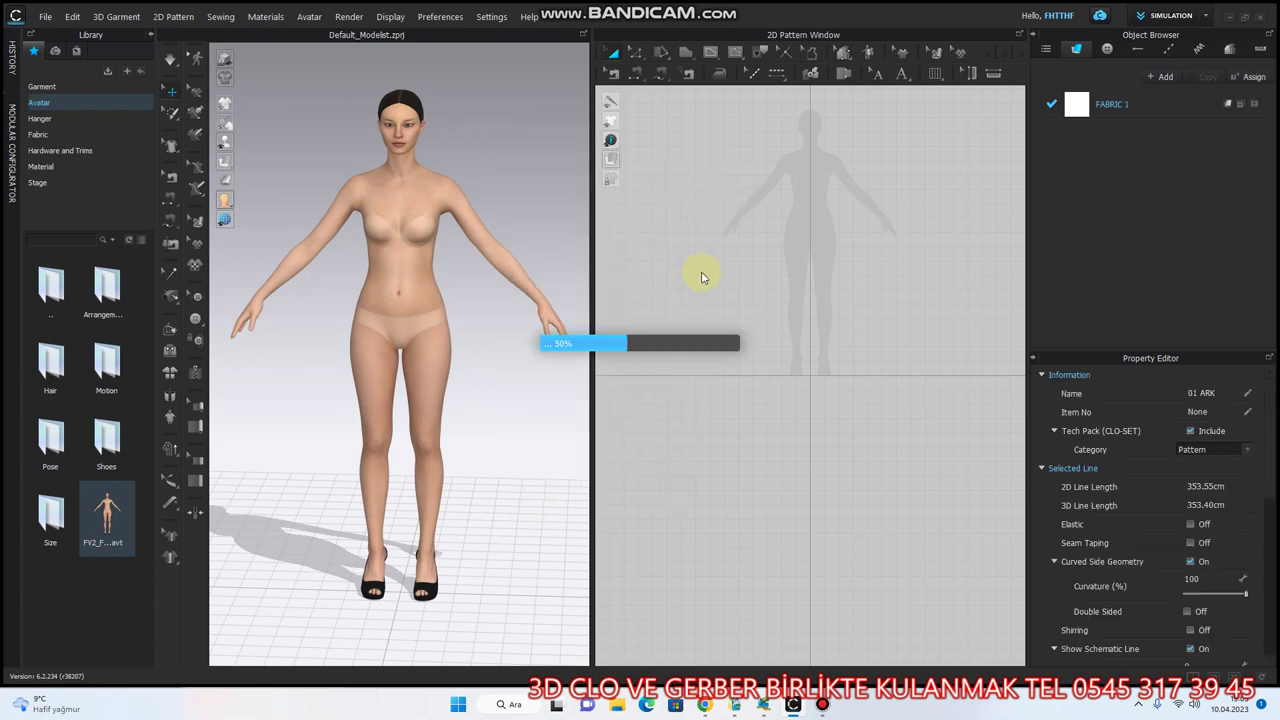
click(696, 342)
scroll(894, 380, down, 5)
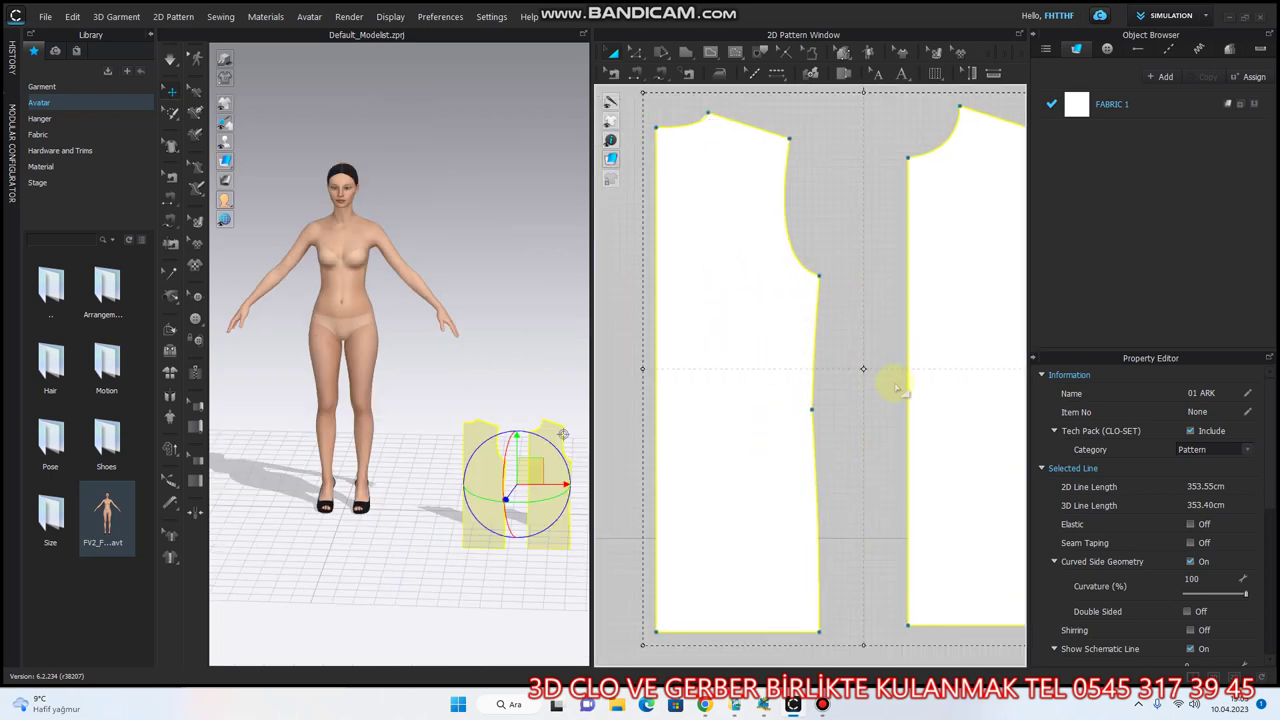
drag(830, 408, 735, 389)
scroll(790, 390, up, 2)
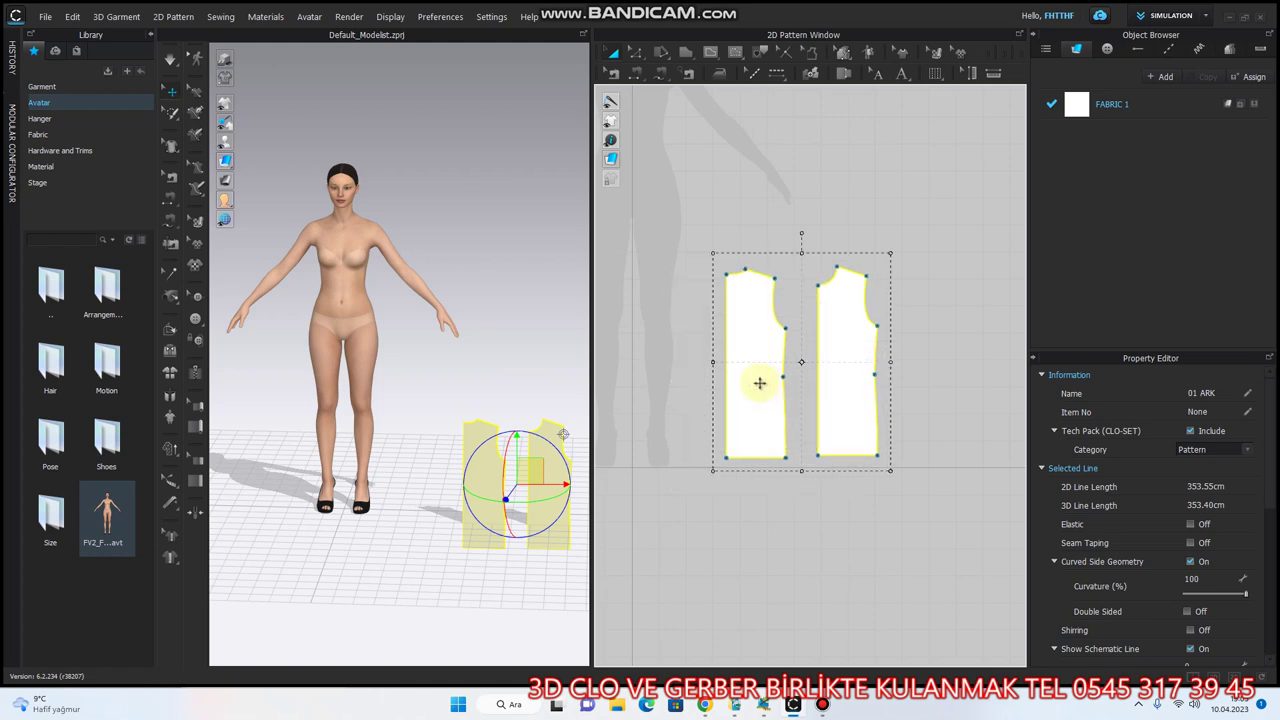
- Unfold the 01 ARK back piece along its straight centre line using Unfold Symmetric Editing (with Sewing)
click(670, 352)
click(748, 357)
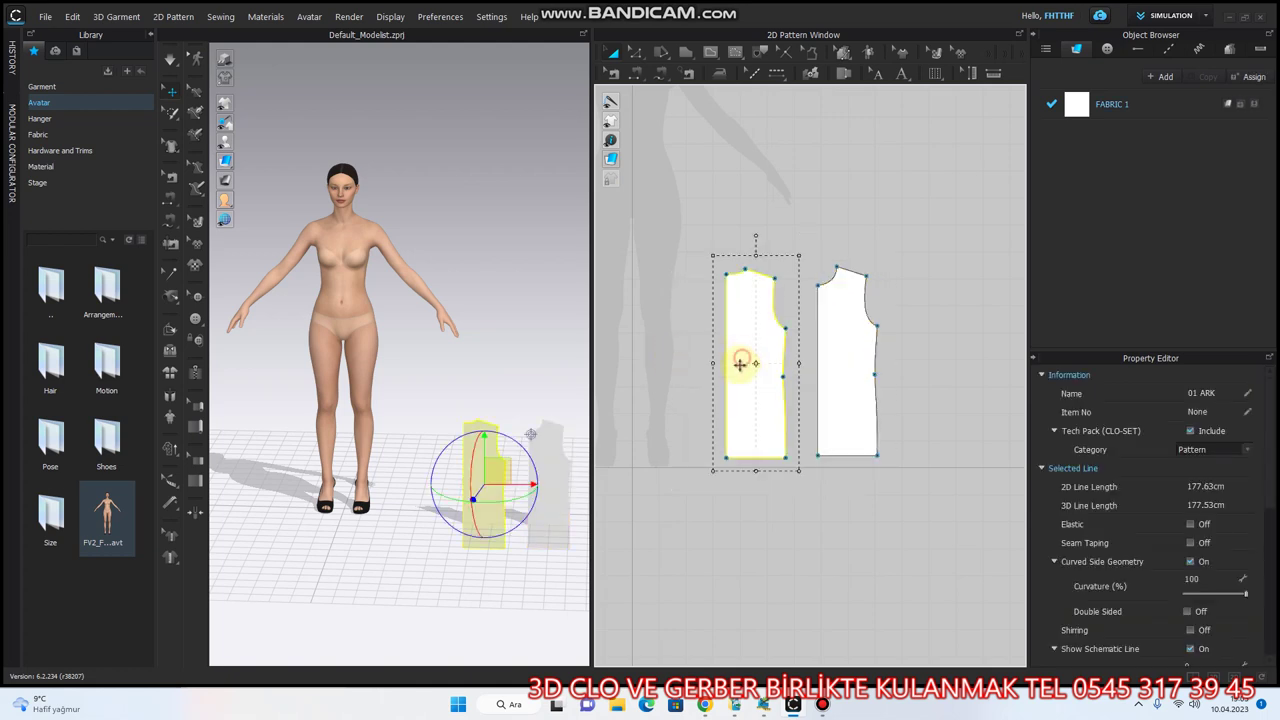
click(702, 363)
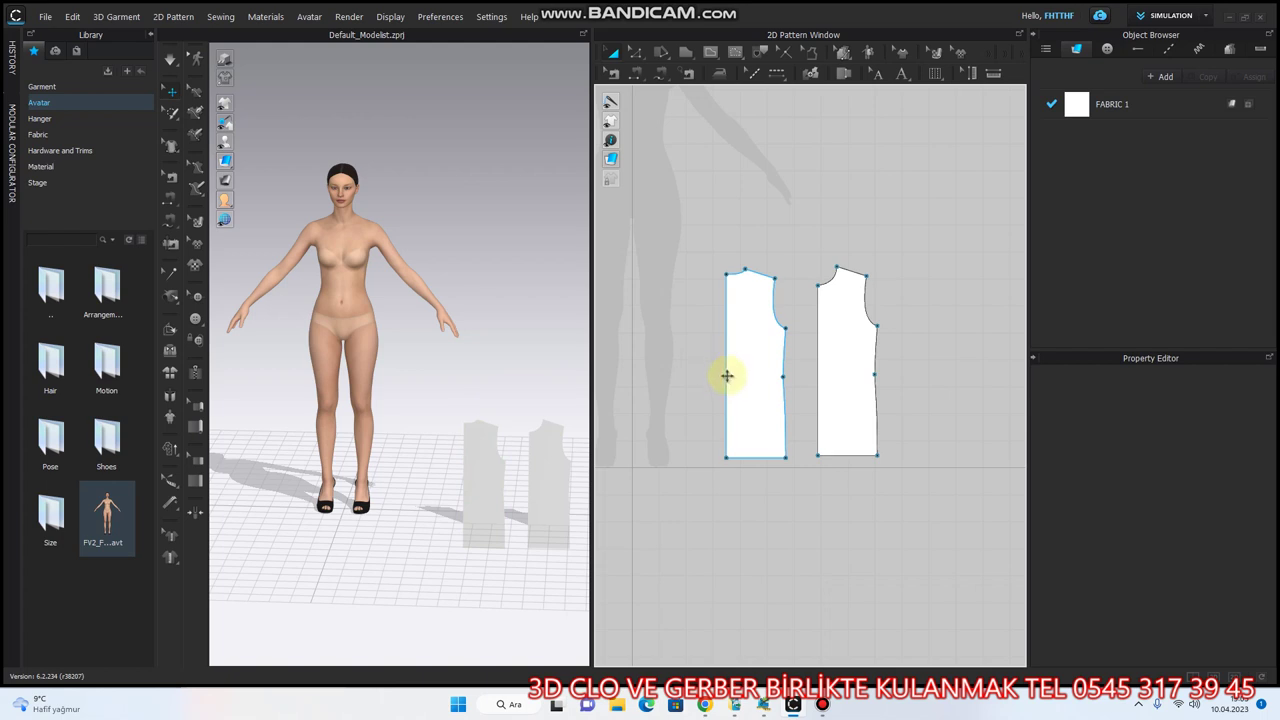
key(z)
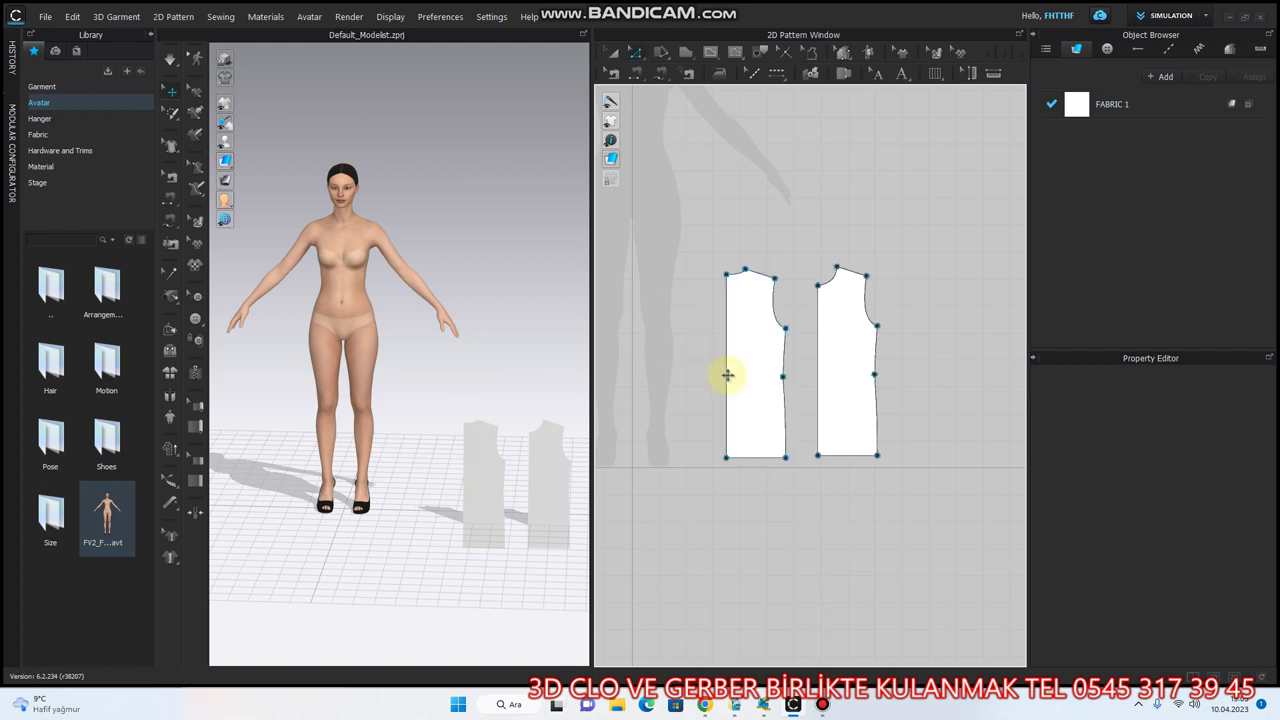
click(644, 54)
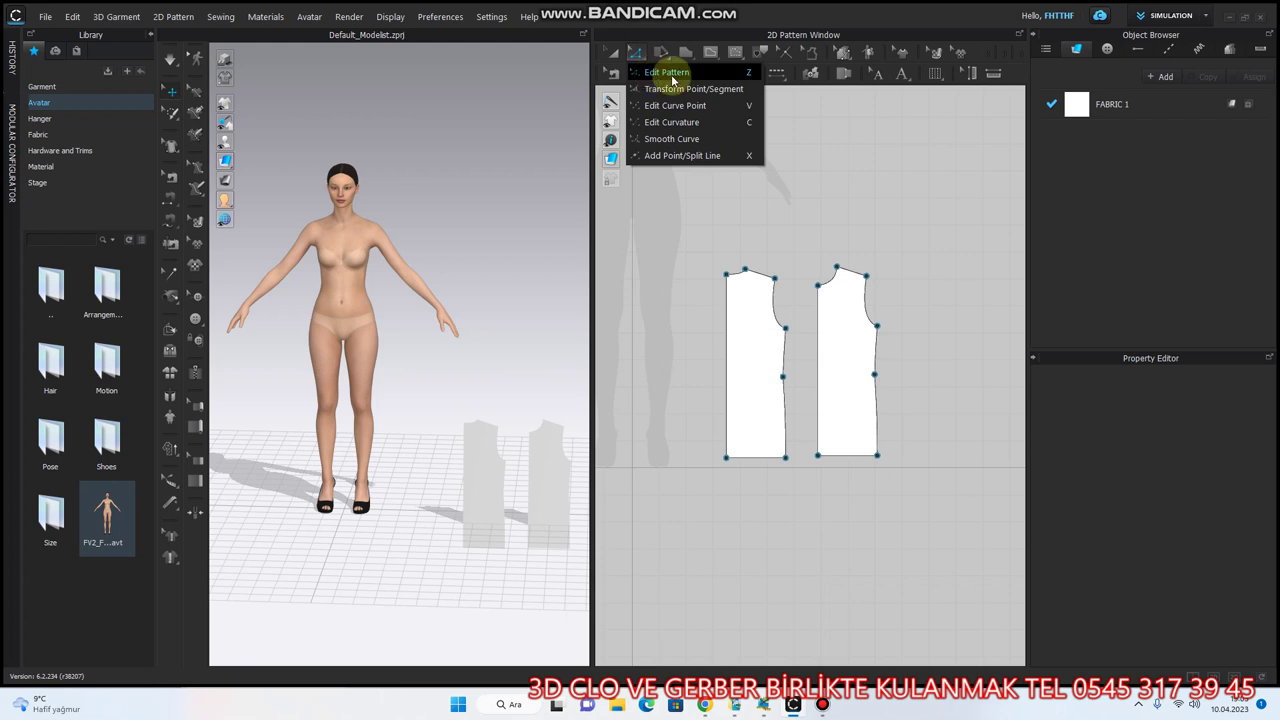
click(708, 357)
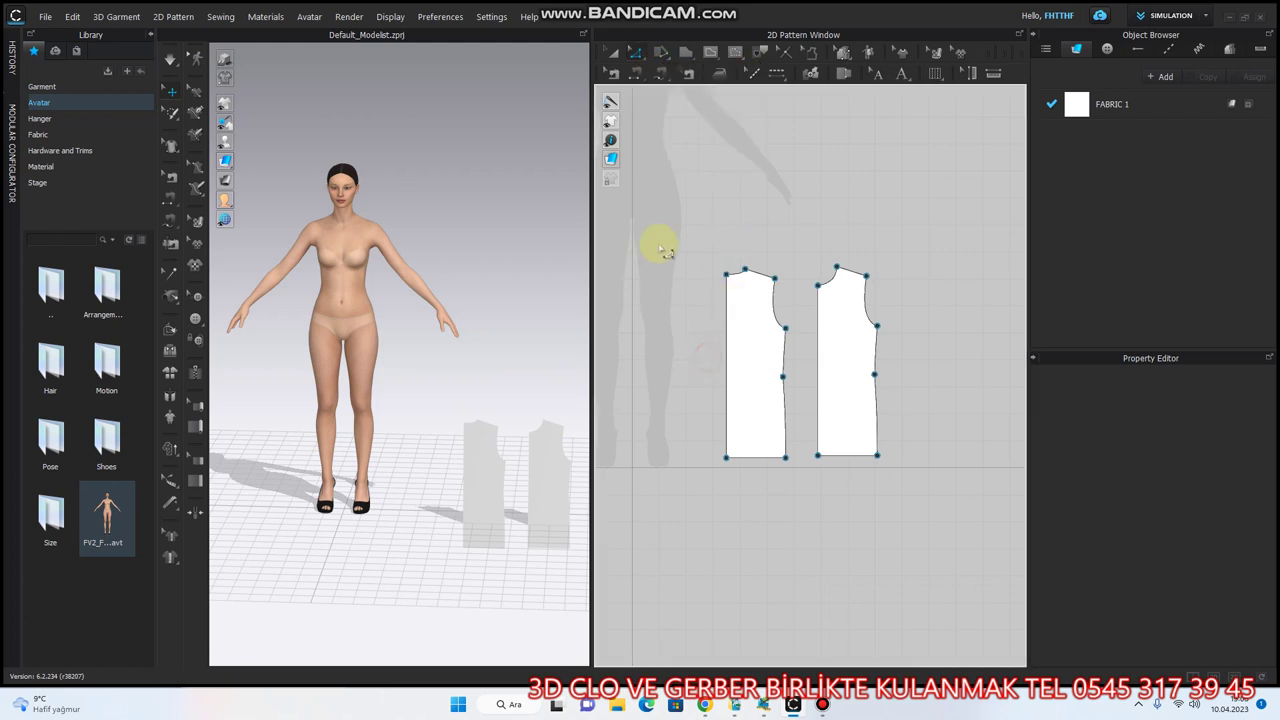
right_click(727, 356)
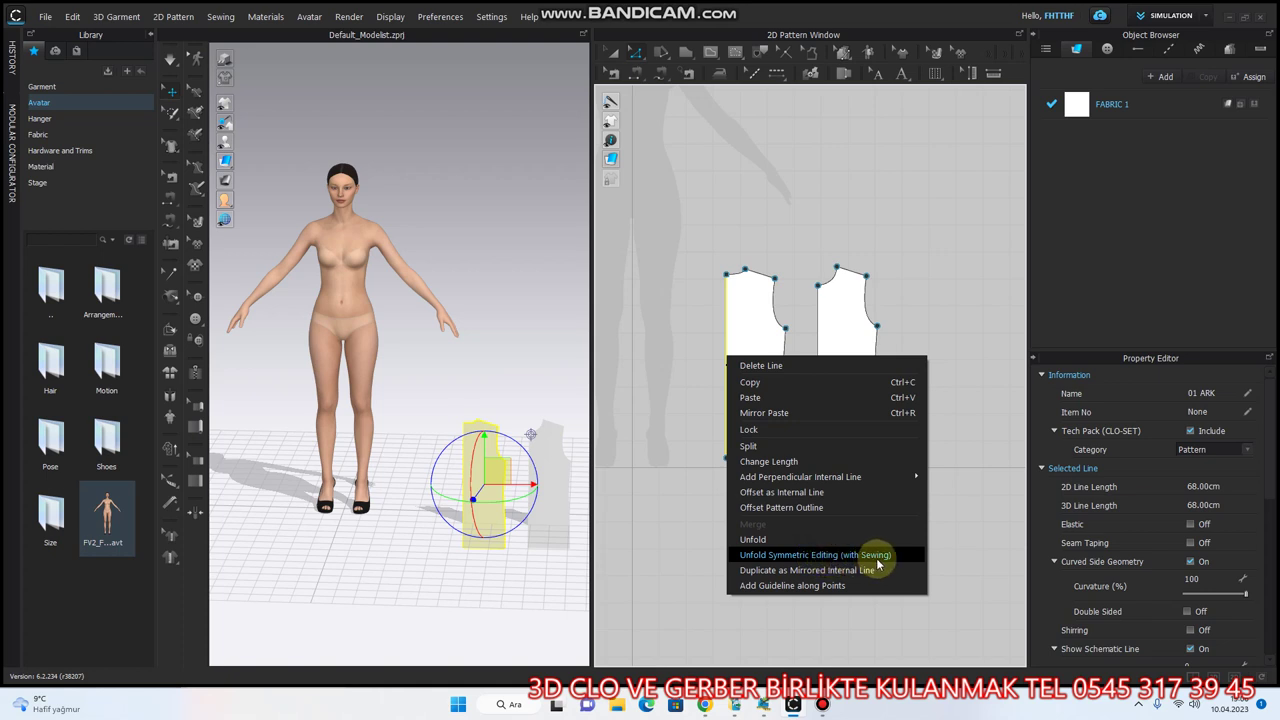
click(822, 554)
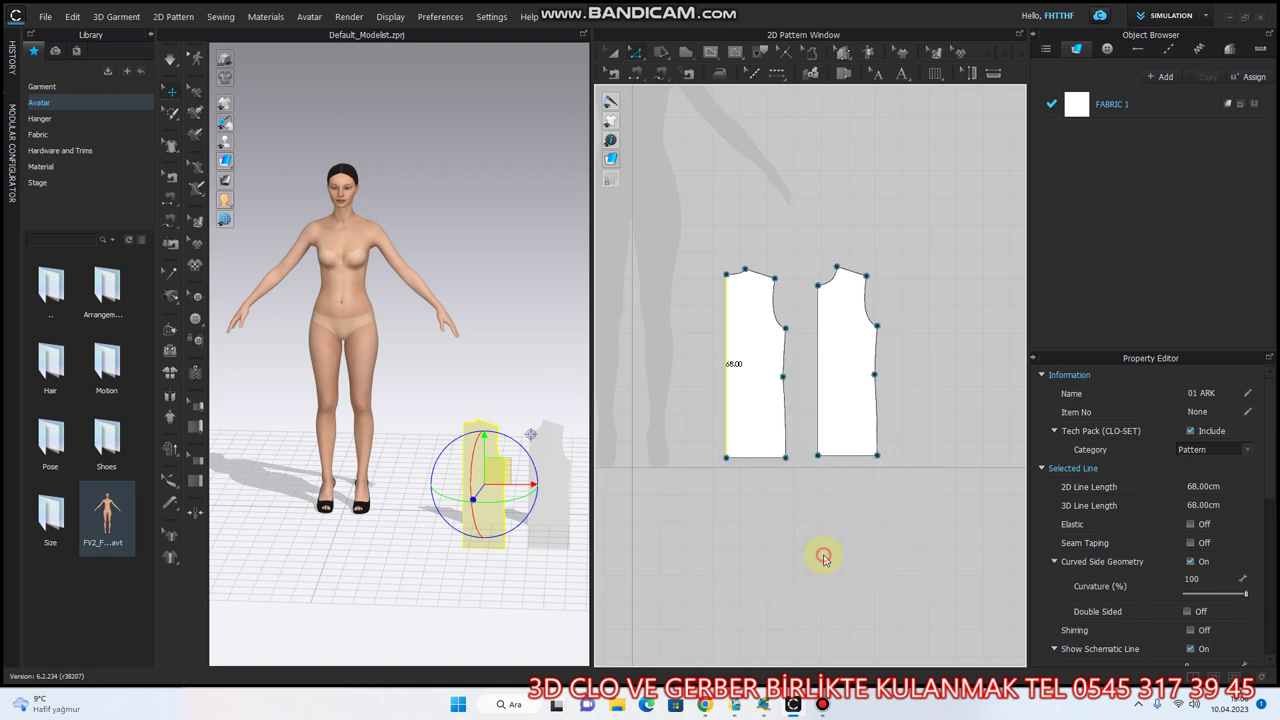
- Unfold the 01 ON front piece along its centre line with symmetric editing and sewing
click(820, 374)
right_click(818, 371)
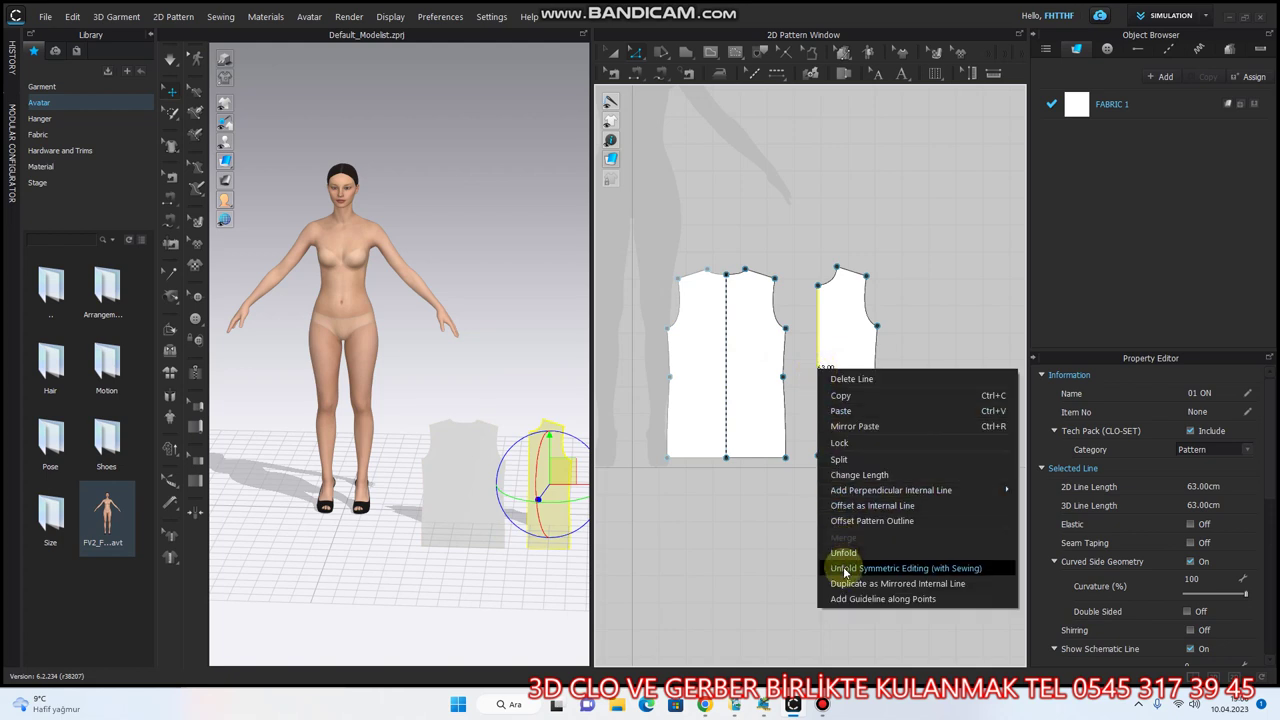
click(839, 565)
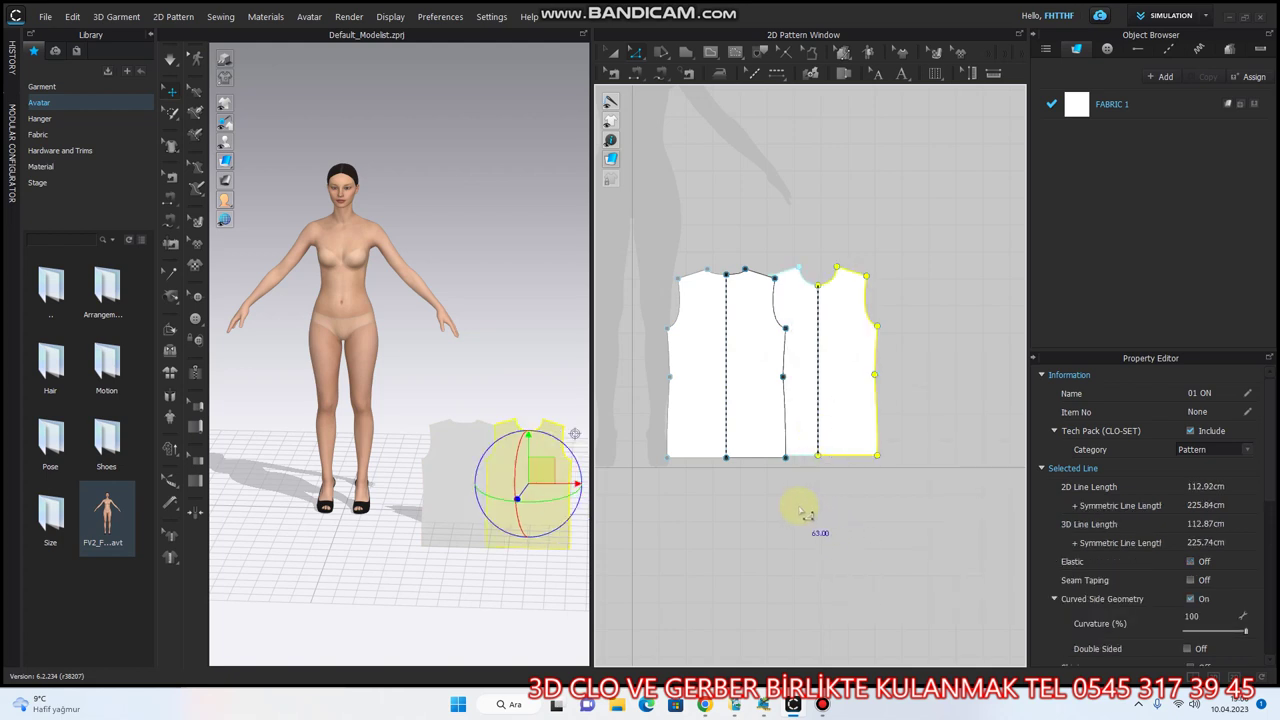
- Separate the unfolded front and back pieces so they sit side by side with a gap in the 2D pattern layout
key(a)
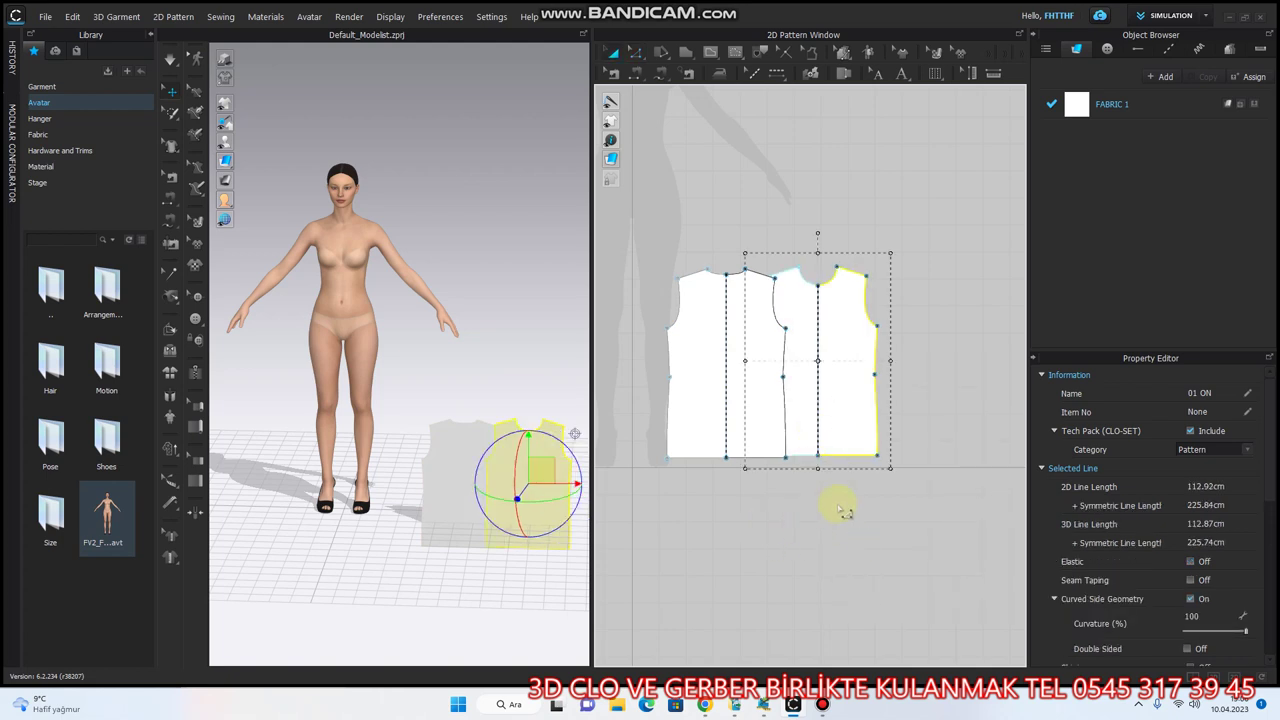
drag(837, 388, 927, 400)
drag(731, 387, 705, 435)
click(883, 419)
drag(883, 419, 835, 455)
drag(734, 423, 734, 410)
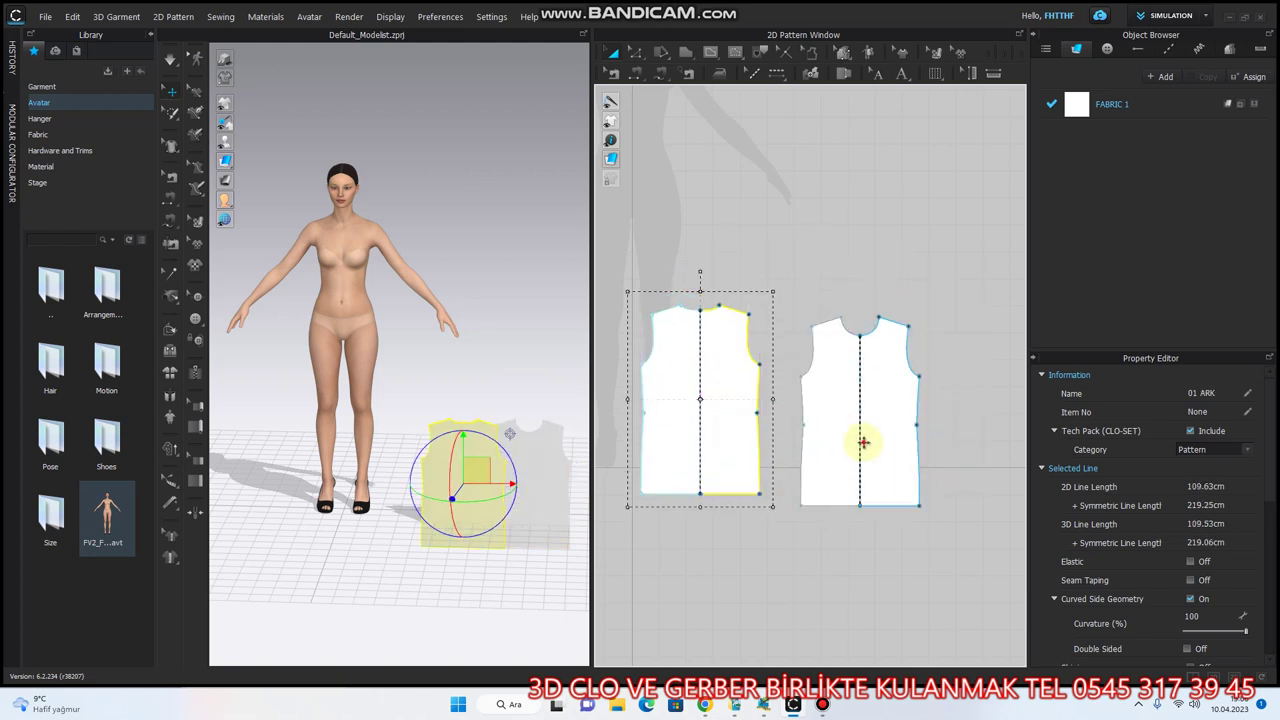
click(876, 467)
drag(876, 467, 871, 423)
click(723, 414)
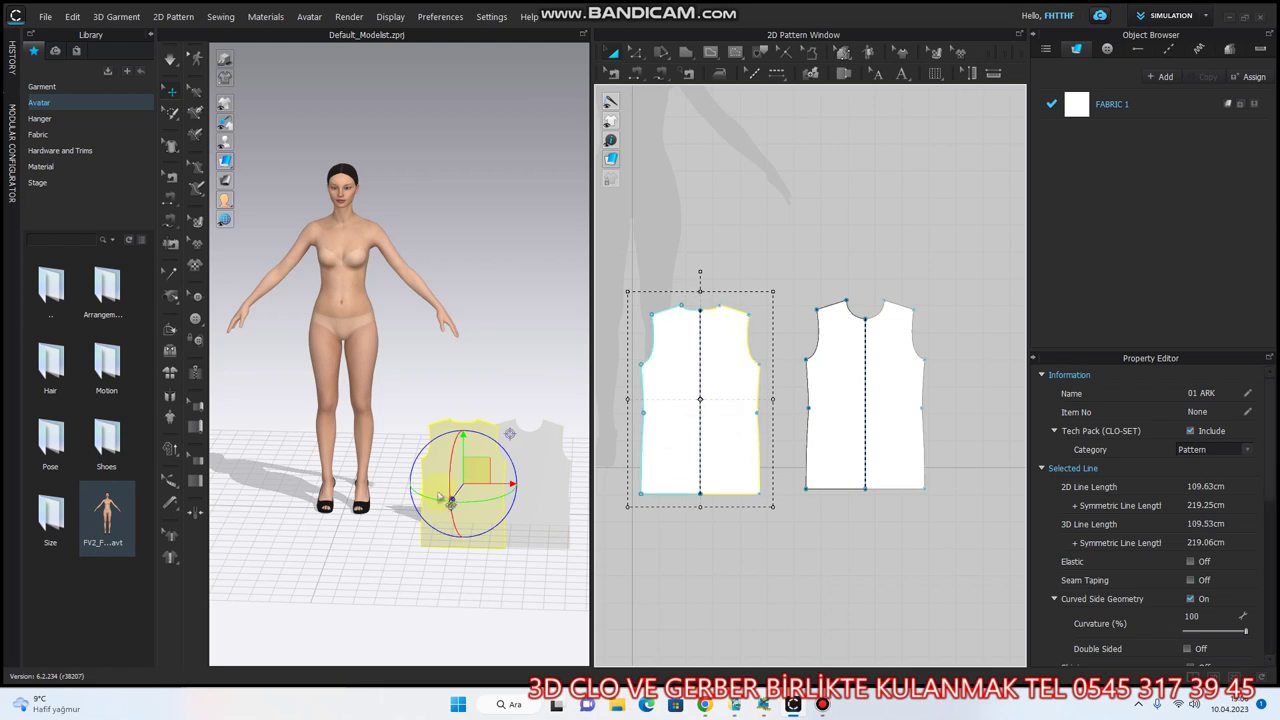
- Arrange the pieces around the 3D avatar, moving the back piece aside and the front piece in front of the torso
drag(425, 469, 339, 354)
drag(530, 468, 463, 236)
drag(354, 462, 534, 196)
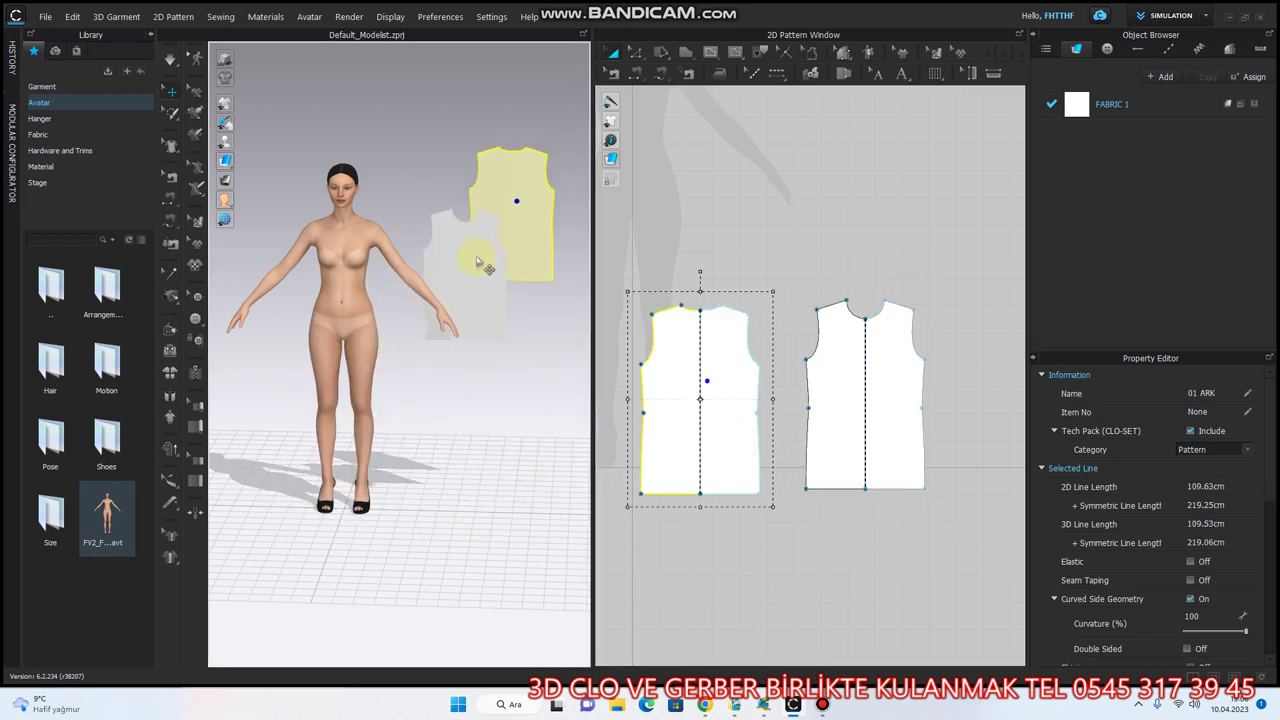
drag(467, 271, 338, 307)
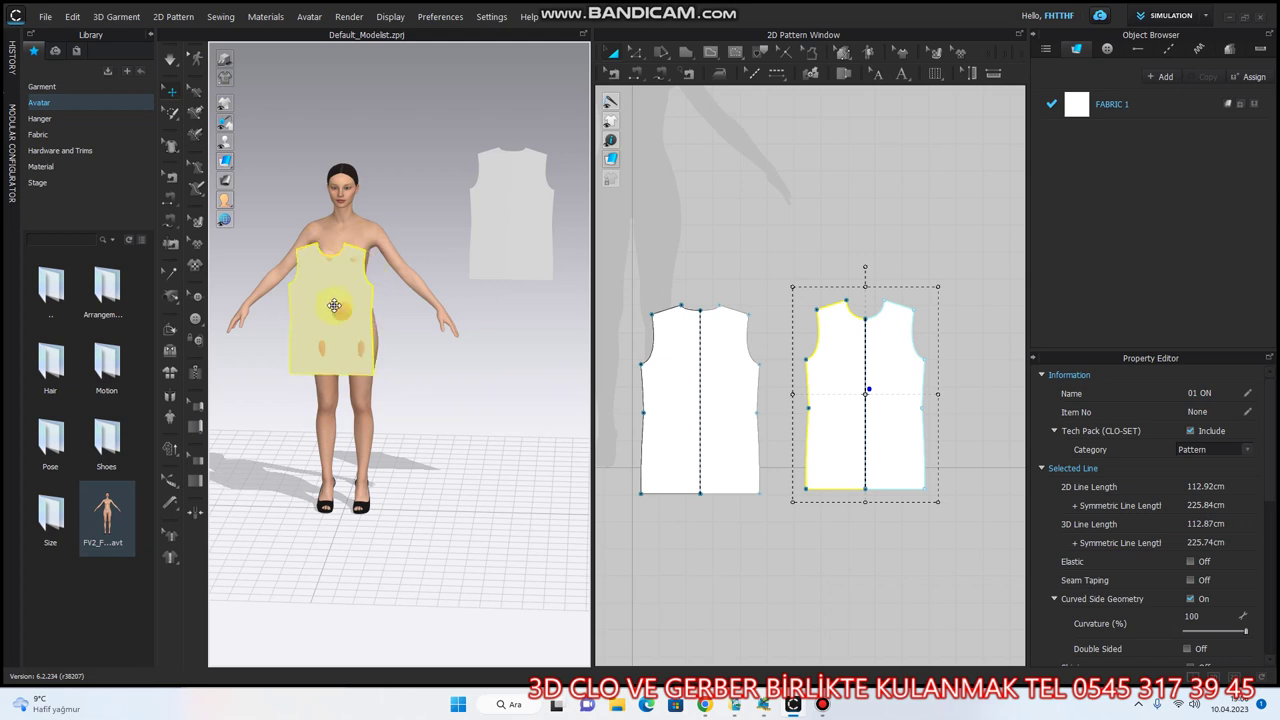
- Rotate the 01 ARK back piece around its vertical axis and move it closer behind the avatar
scroll(323, 231, down, 1)
scroll(322, 232, up, 2)
click(512, 205)
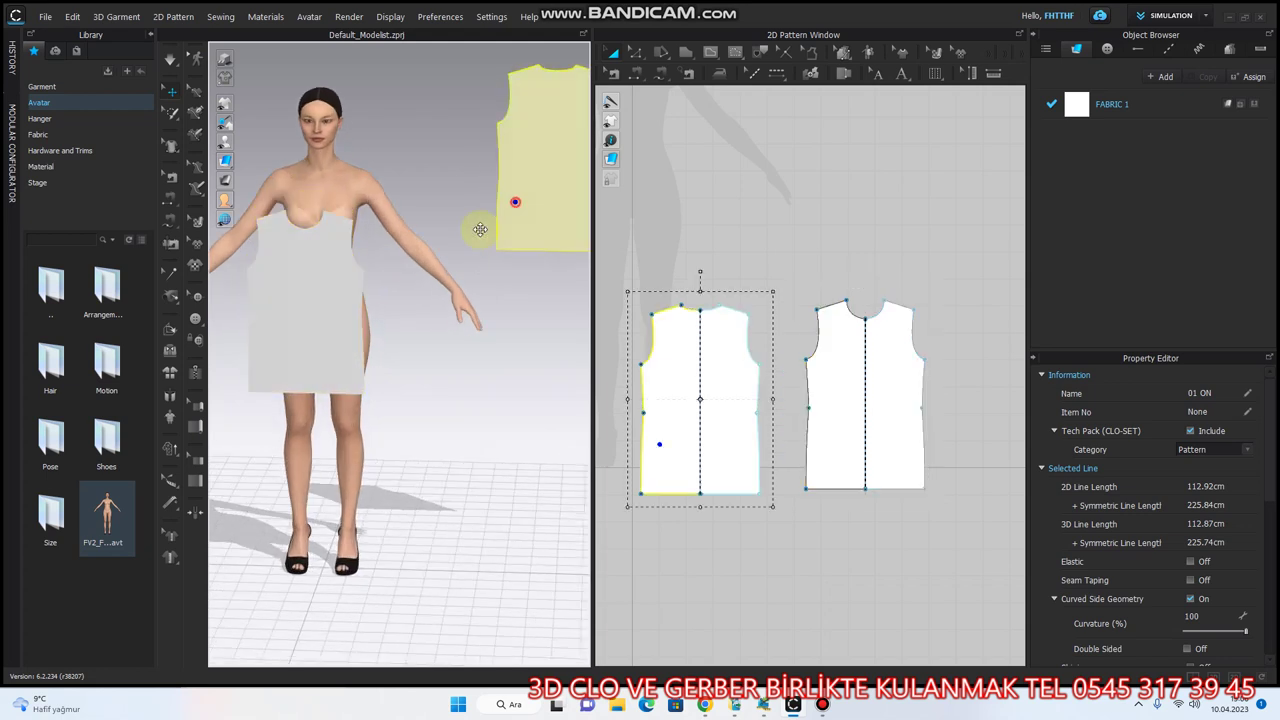
click(505, 208)
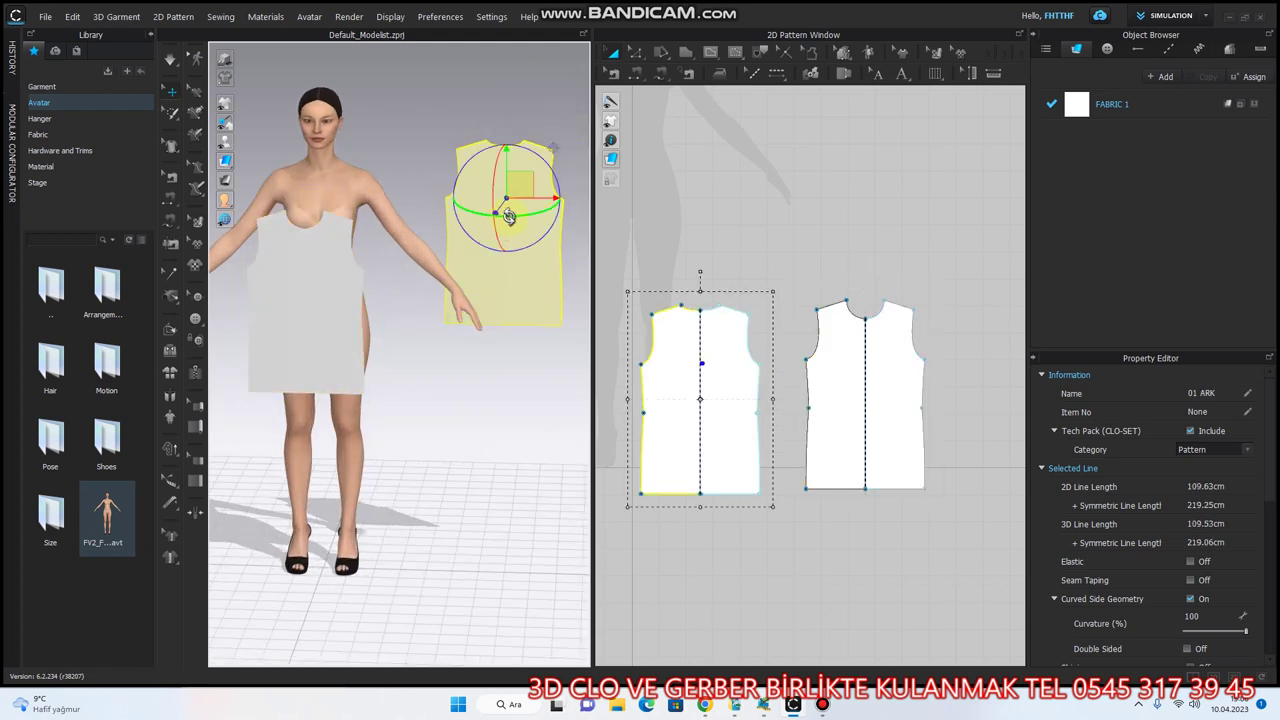
drag(507, 217, 386, 270)
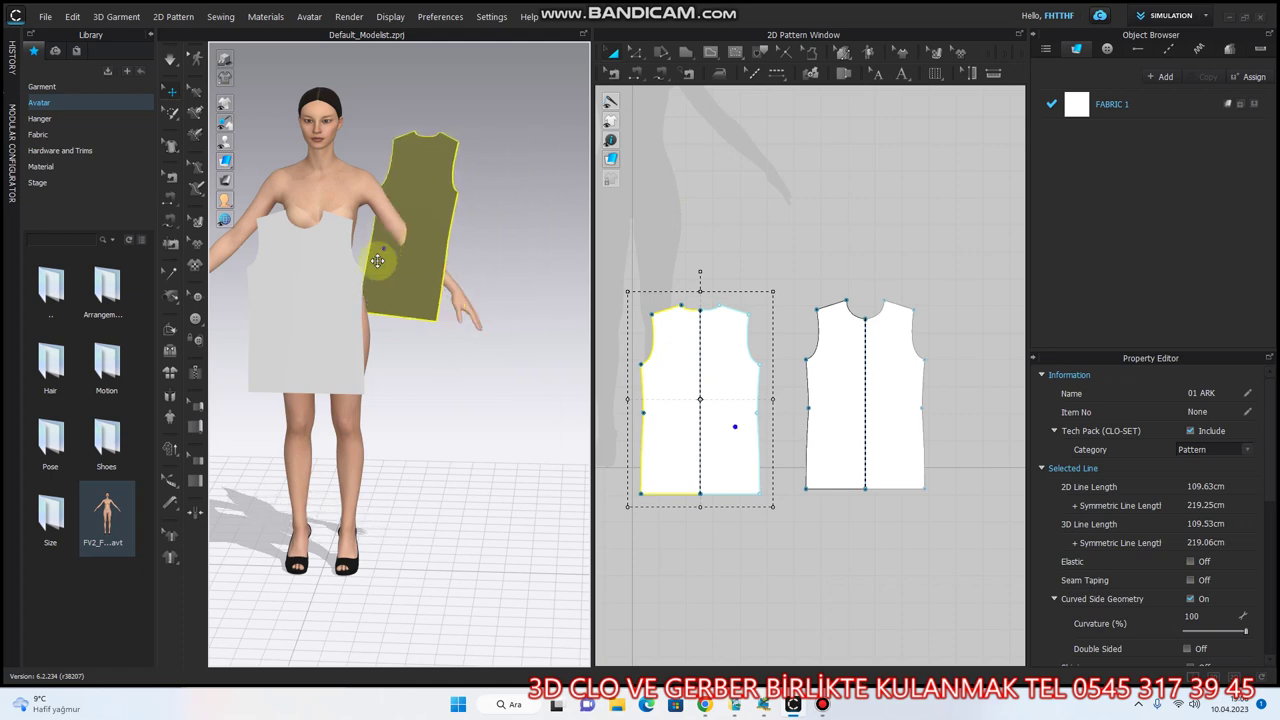
click(443, 234)
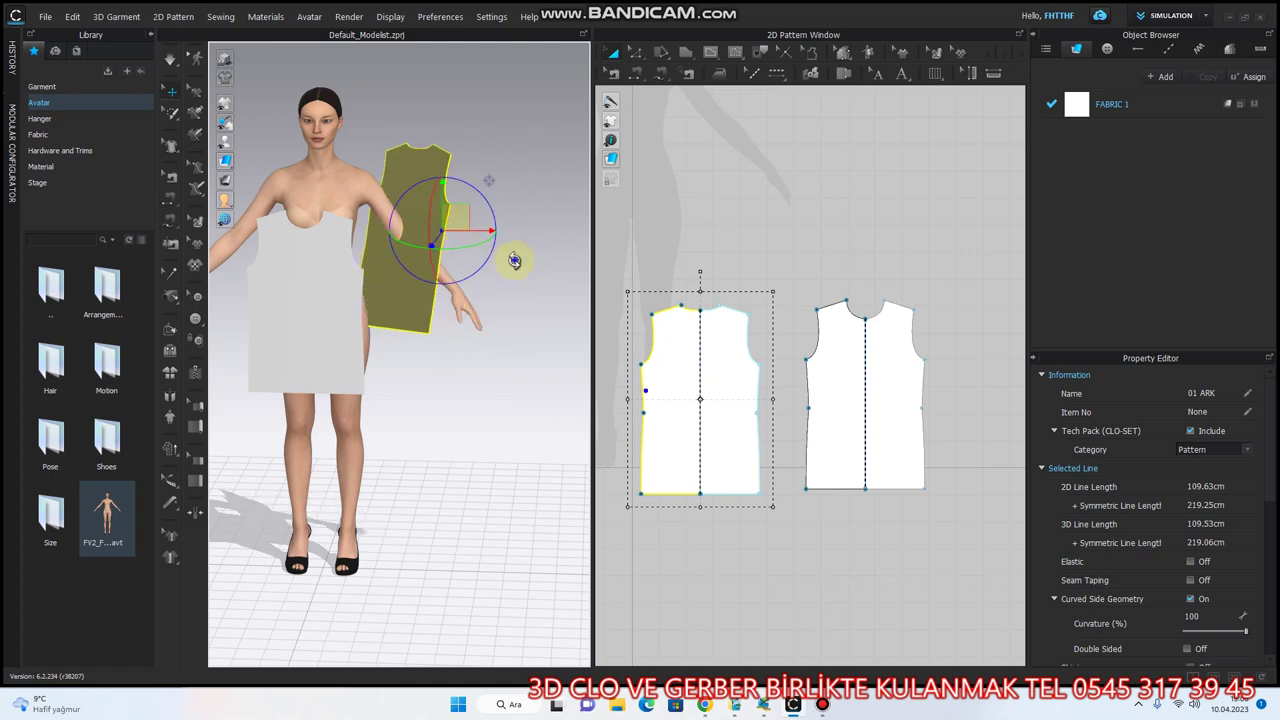
- In side view, straighten the tilt of the back piece and place it behind the avatar's back
right_drag(514, 260, 440, 270)
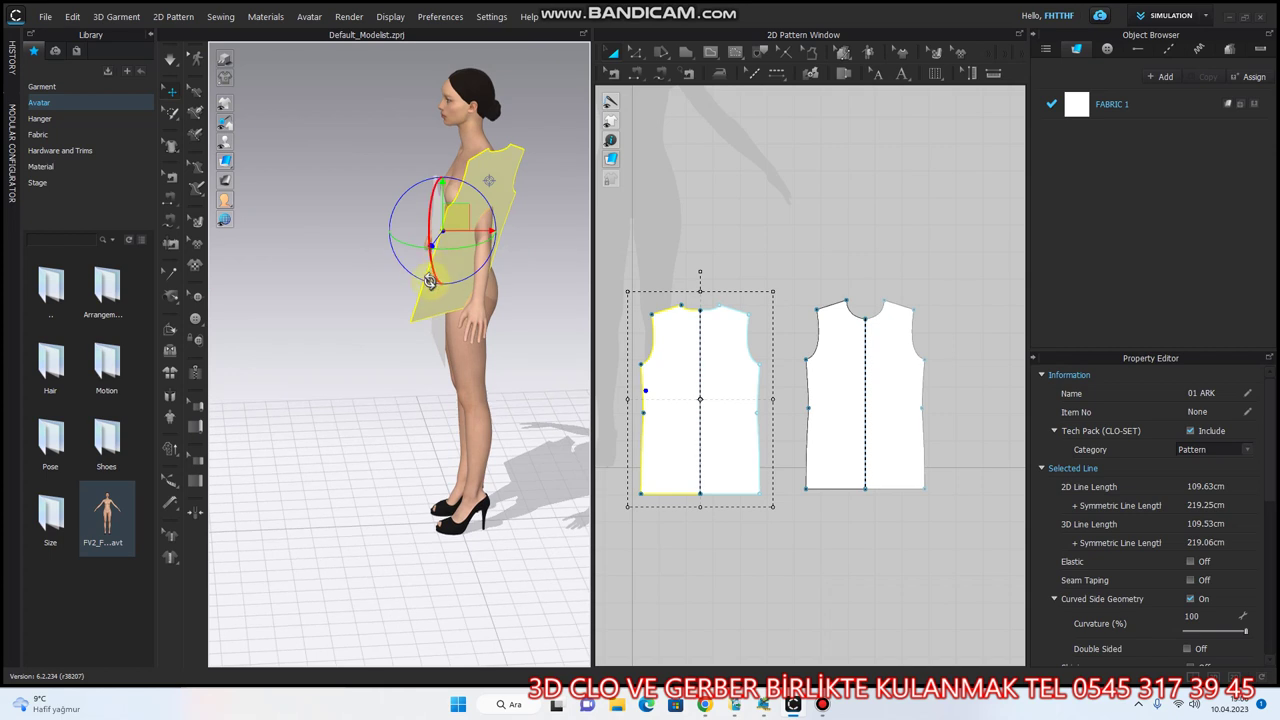
mouse_move(429, 281)
mouse_down()
mouse_move(437, 249)
mouse_move(486, 242)
mouse_move(440, 265)
mouse_up()
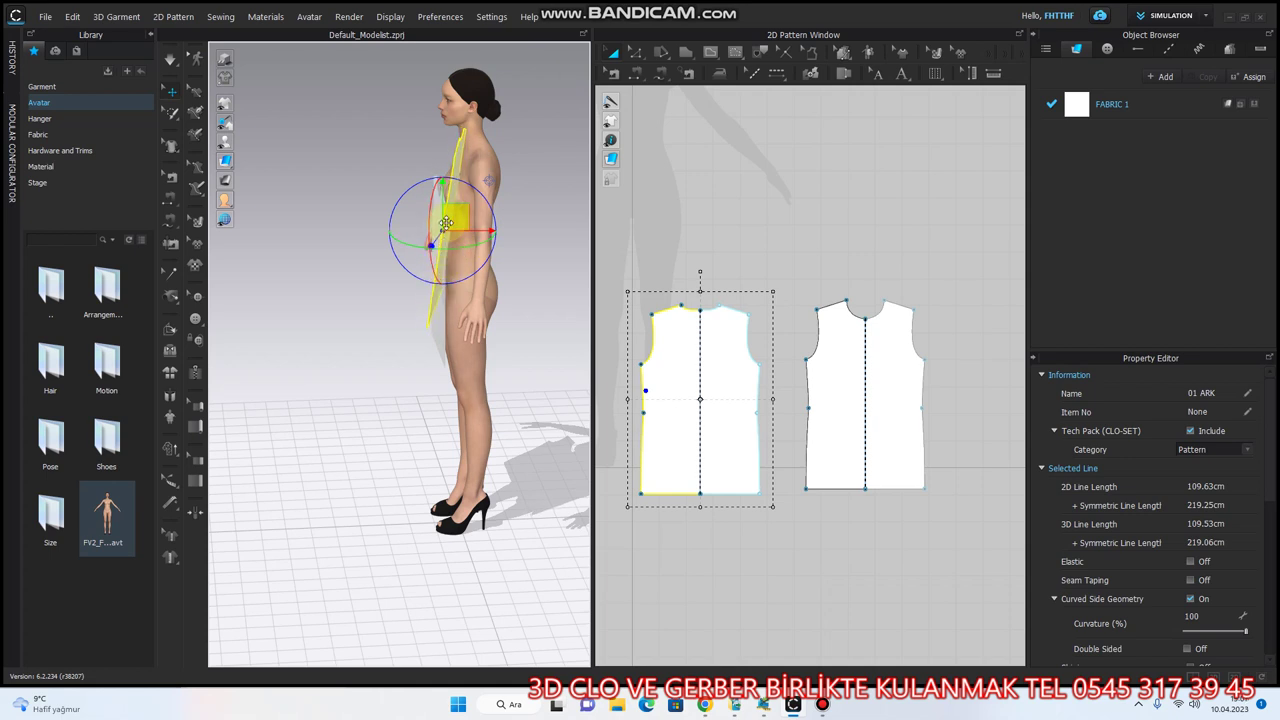
drag(445, 207, 514, 217)
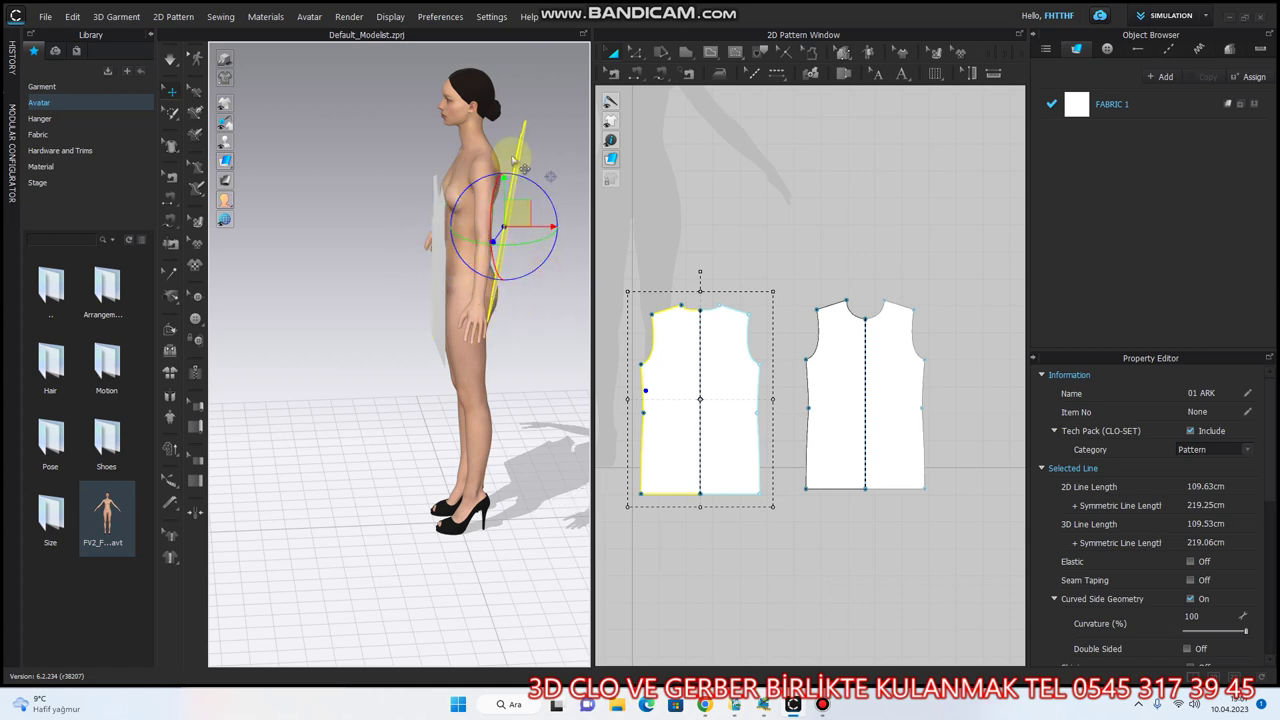
drag(510, 168, 510, 175)
- Raise the 01 ON front piece to chest height in front of the avatar
click(441, 295)
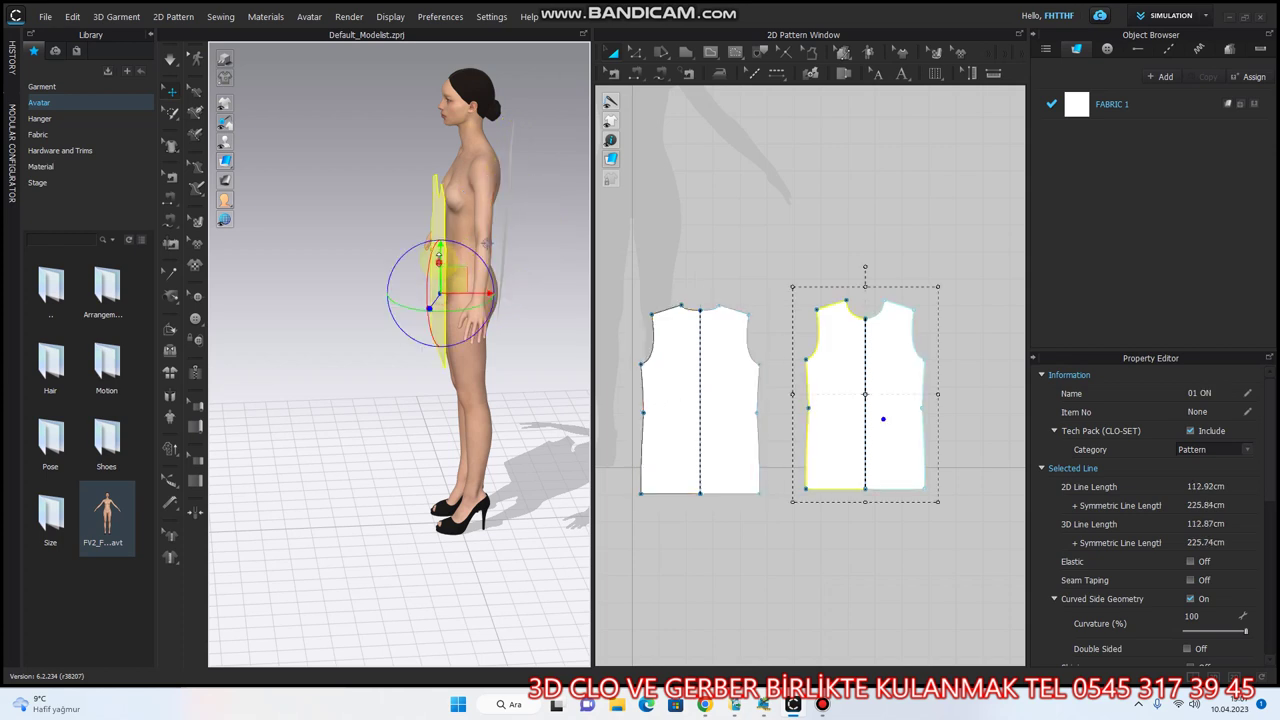
drag(441, 262, 441, 228)
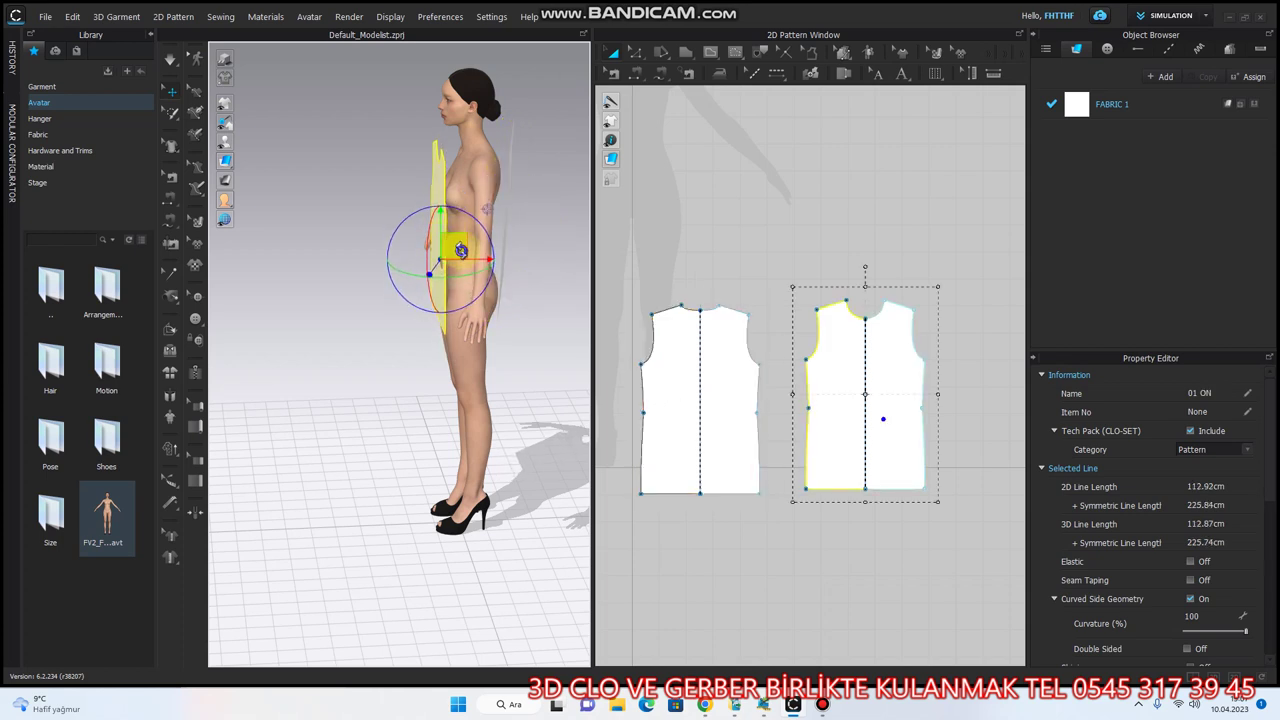
right_click(457, 249)
right_drag(437, 245, 497, 226)
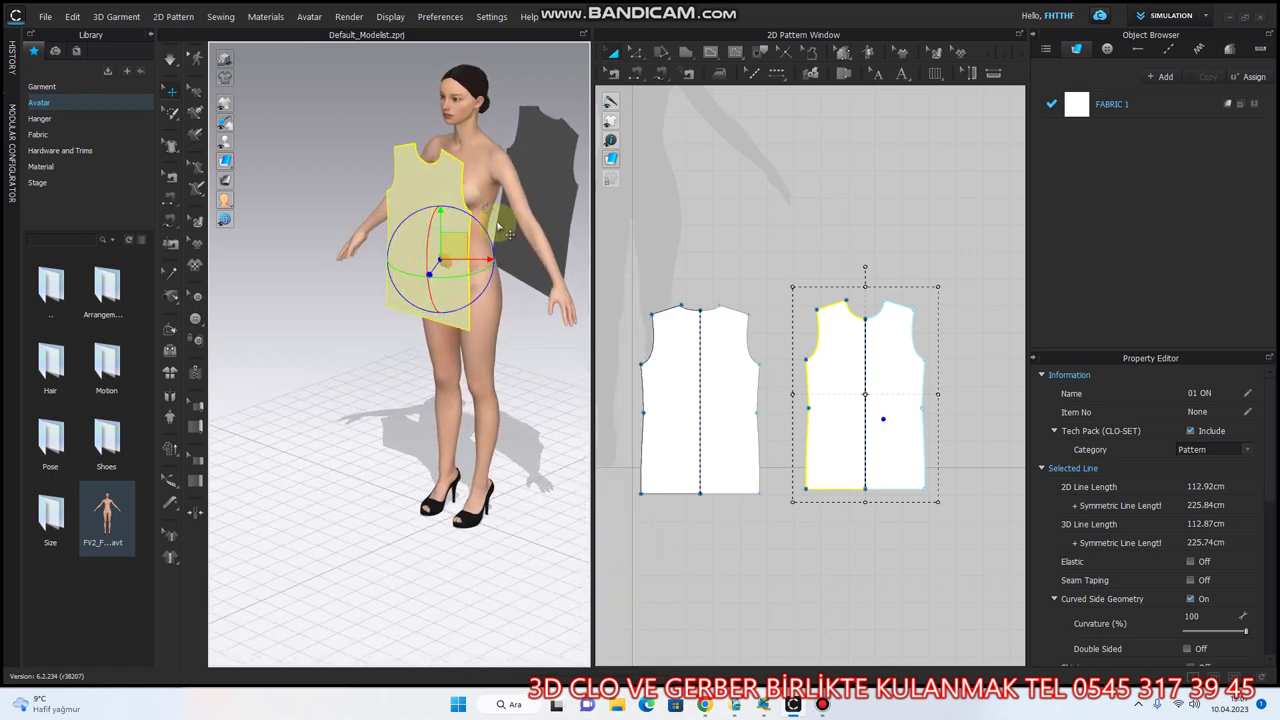
- Move the back piece in toward the body and rotate it until it hangs straight behind the avatar
click(507, 233)
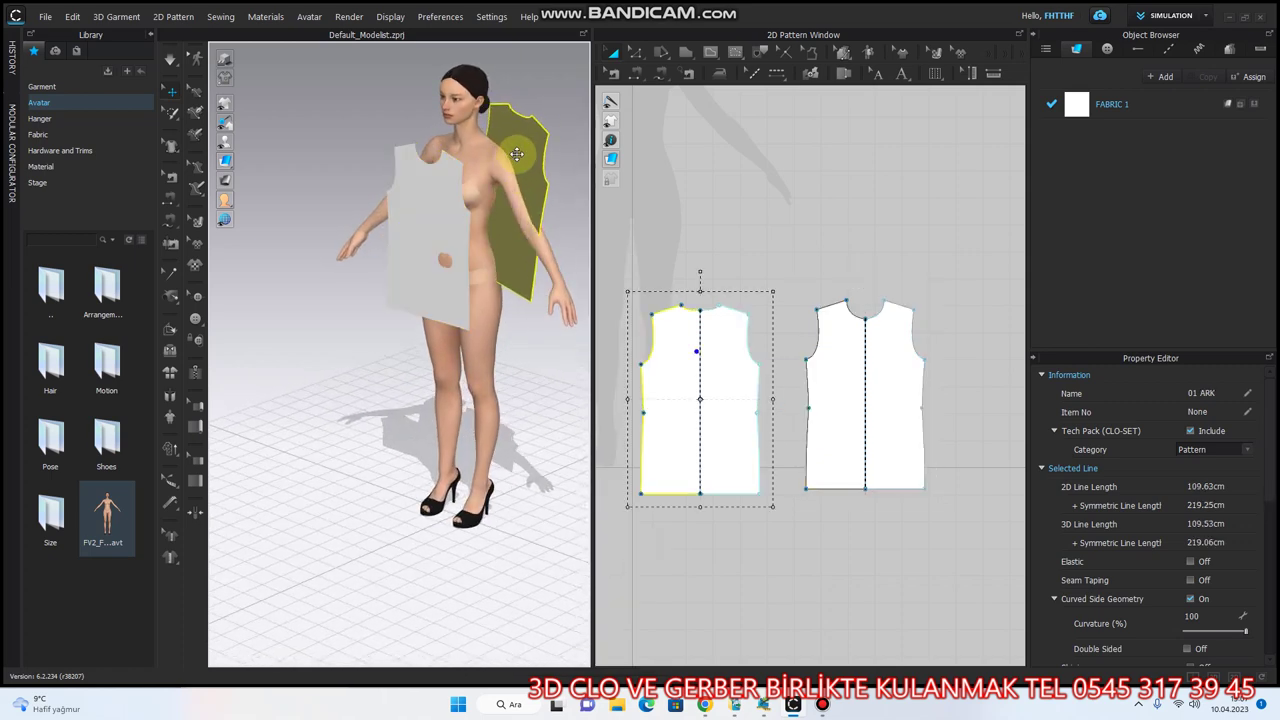
click(534, 170)
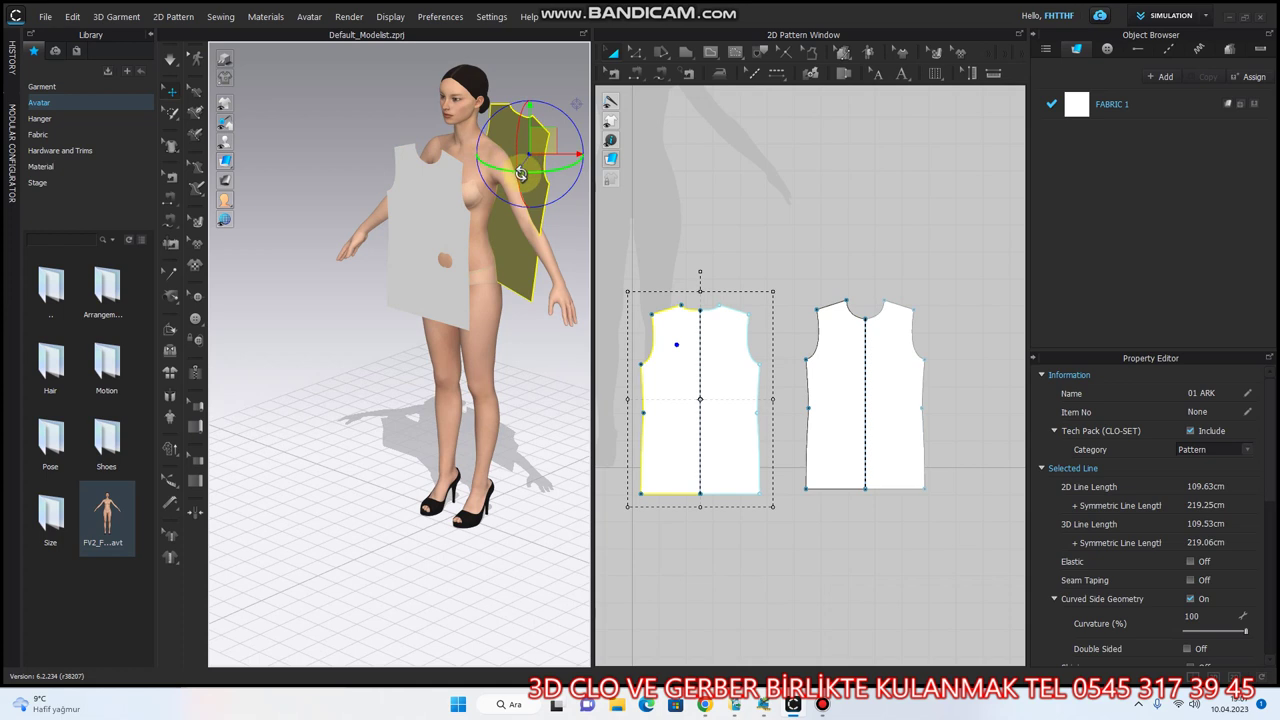
drag(524, 174, 529, 106)
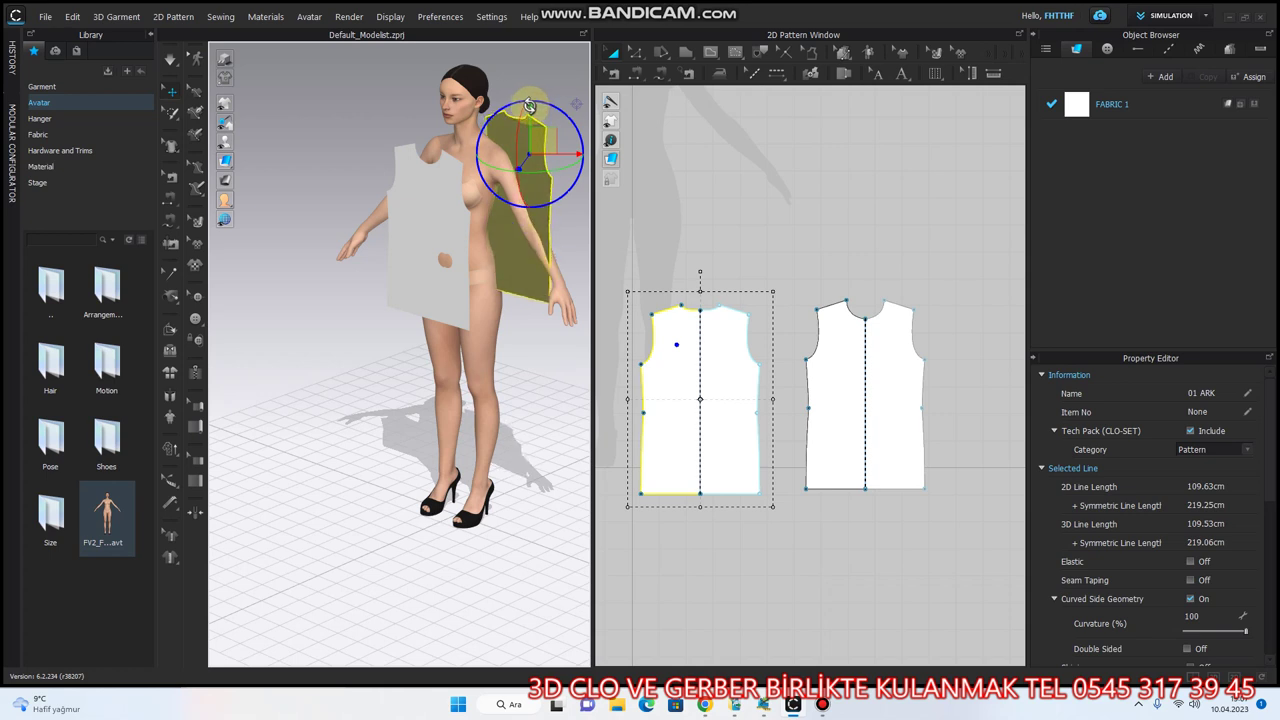
drag(531, 218, 552, 233)
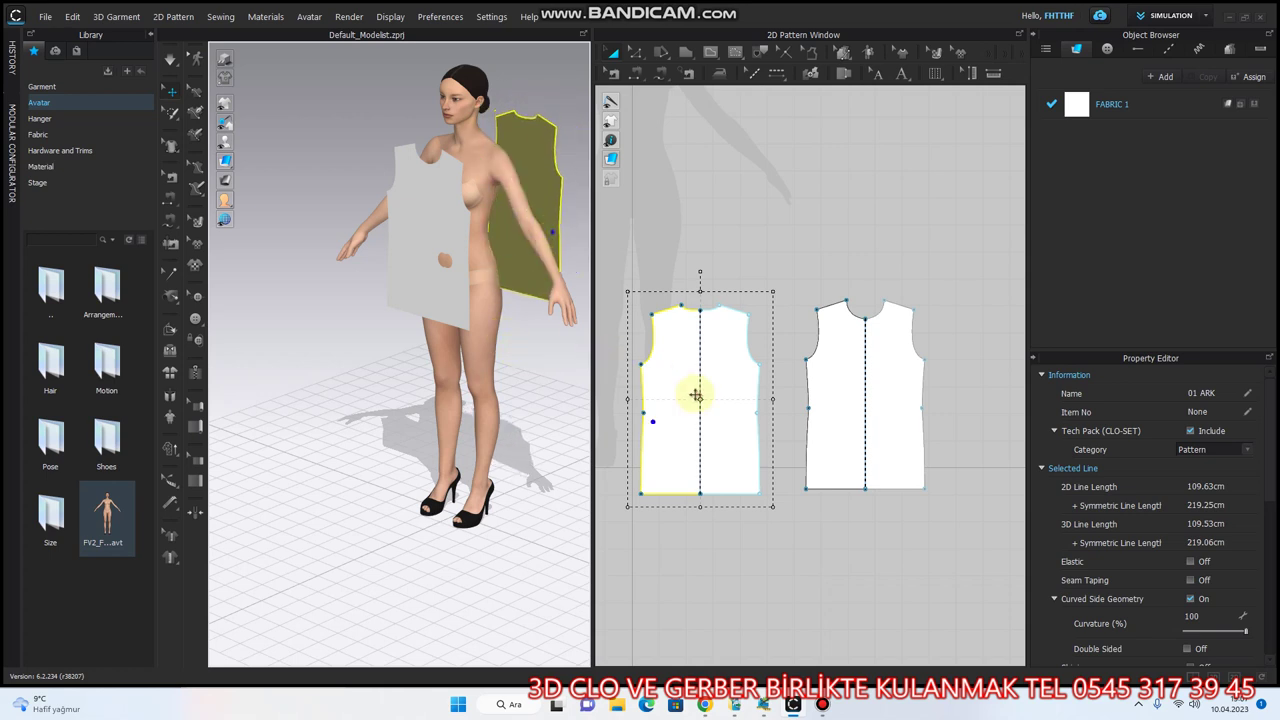
- Shift the front and back pieces upward in the 2D layout so their hems sit roughly level
click(837, 380)
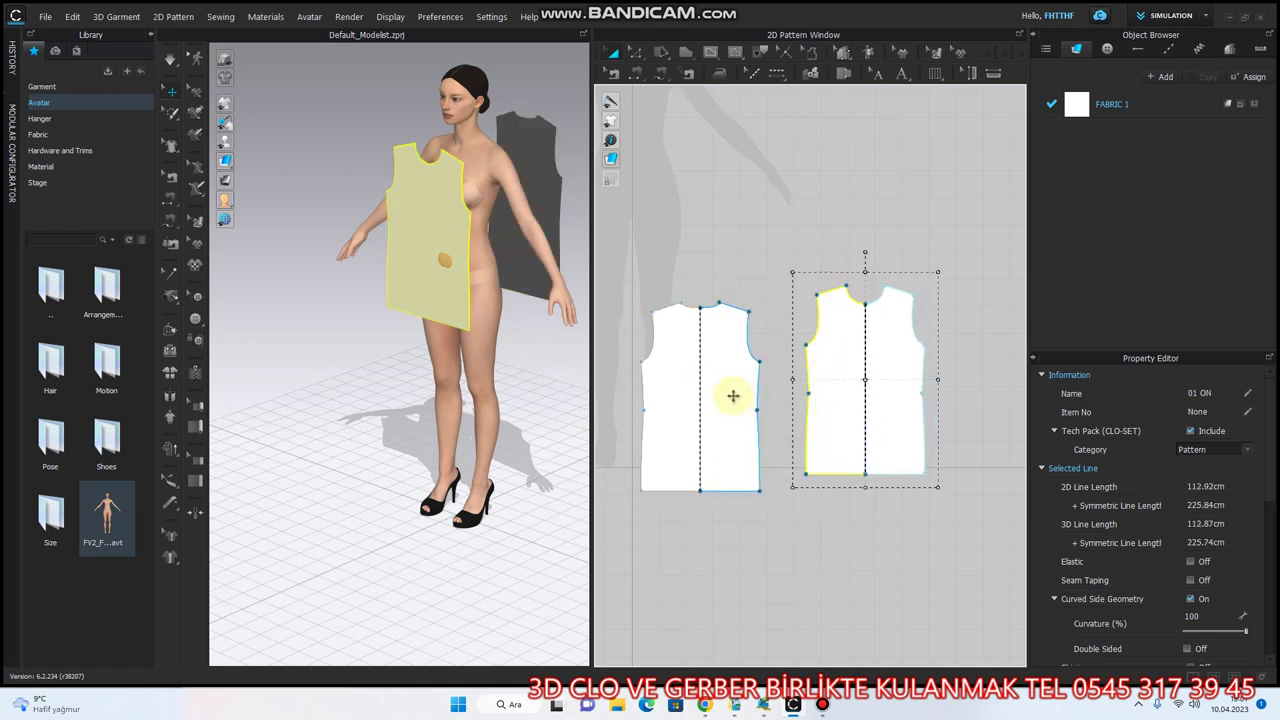
drag(733, 396, 740, 370)
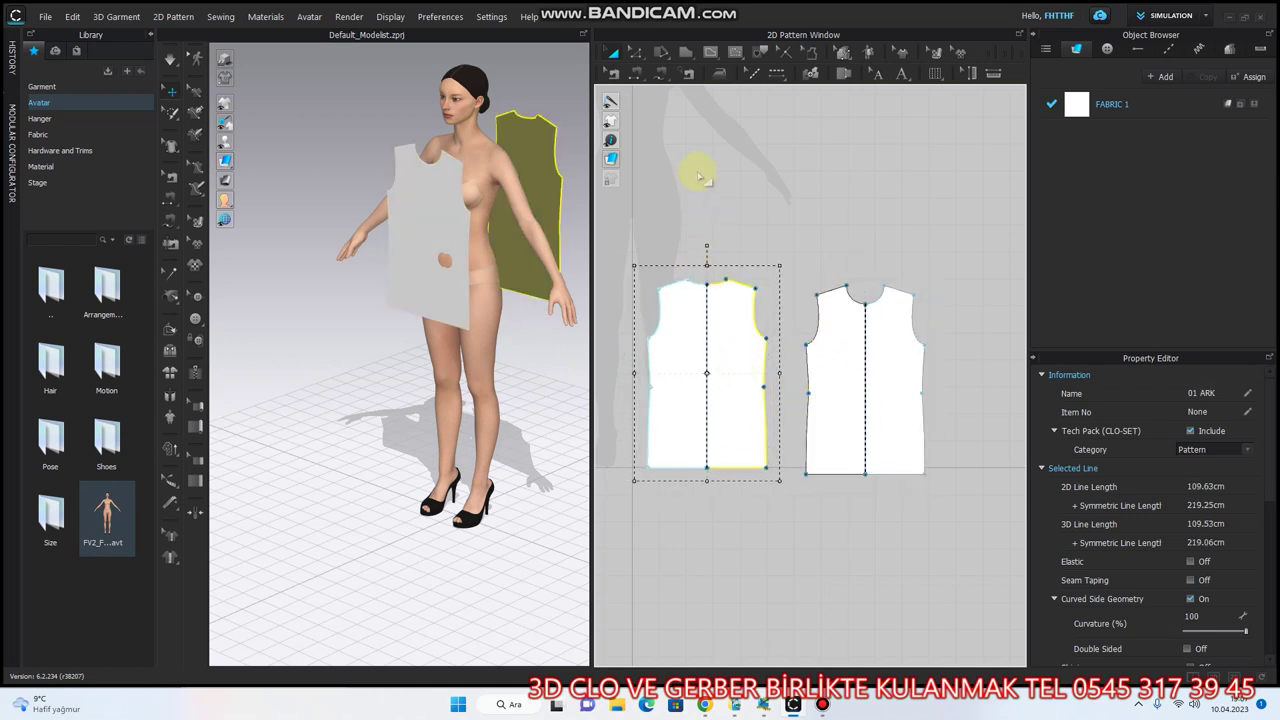
- Centre the back and front pieces sideways on the avatar's torso
right_drag(493, 242, 562, 263)
drag(532, 271, 466, 289)
click(489, 269)
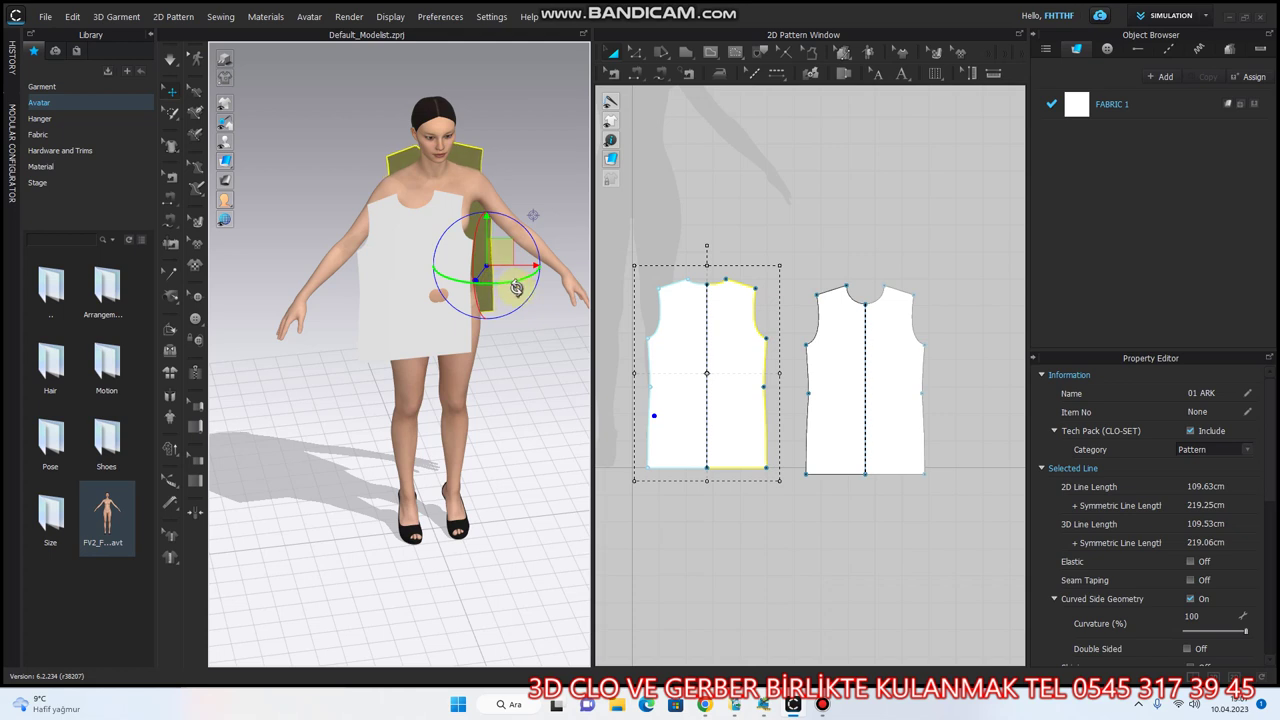
drag(474, 163, 464, 171)
click(470, 245)
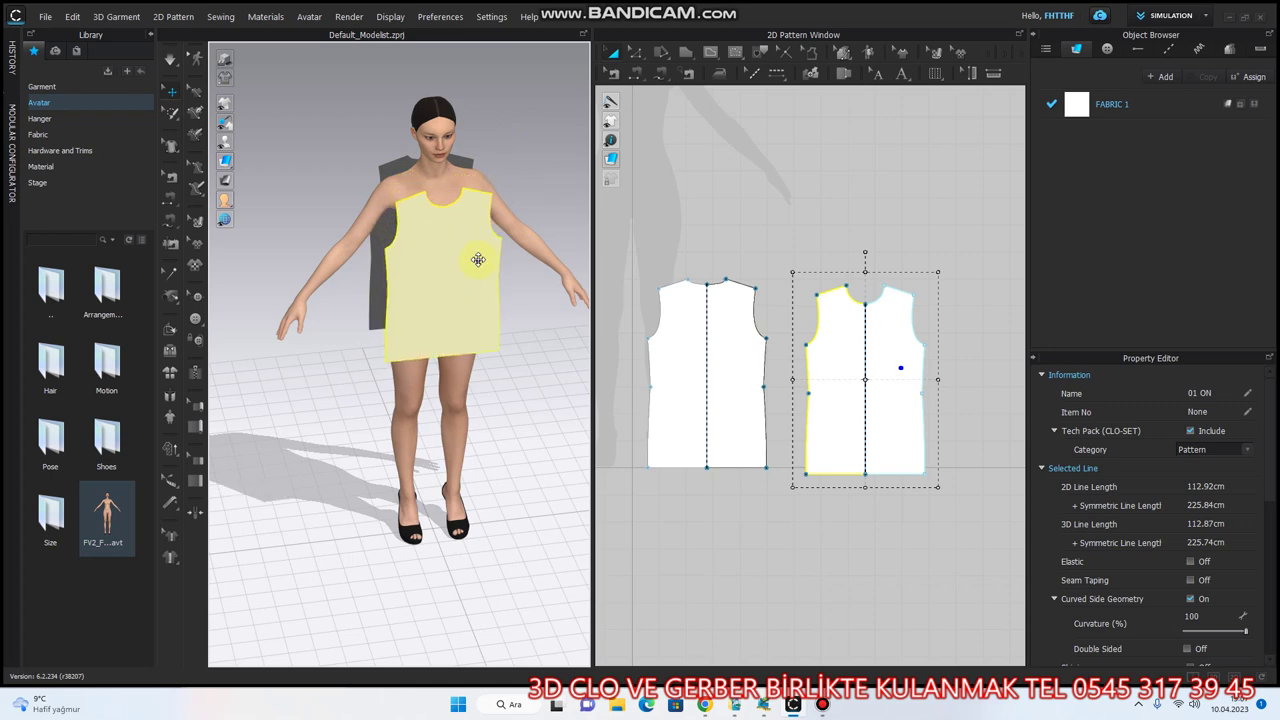
- Adjust the back piece from a rear view so it lines up with the avatar's back
click(540, 318)
right_drag(537, 314, 330, 281)
click(420, 252)
drag(420, 252, 449, 268)
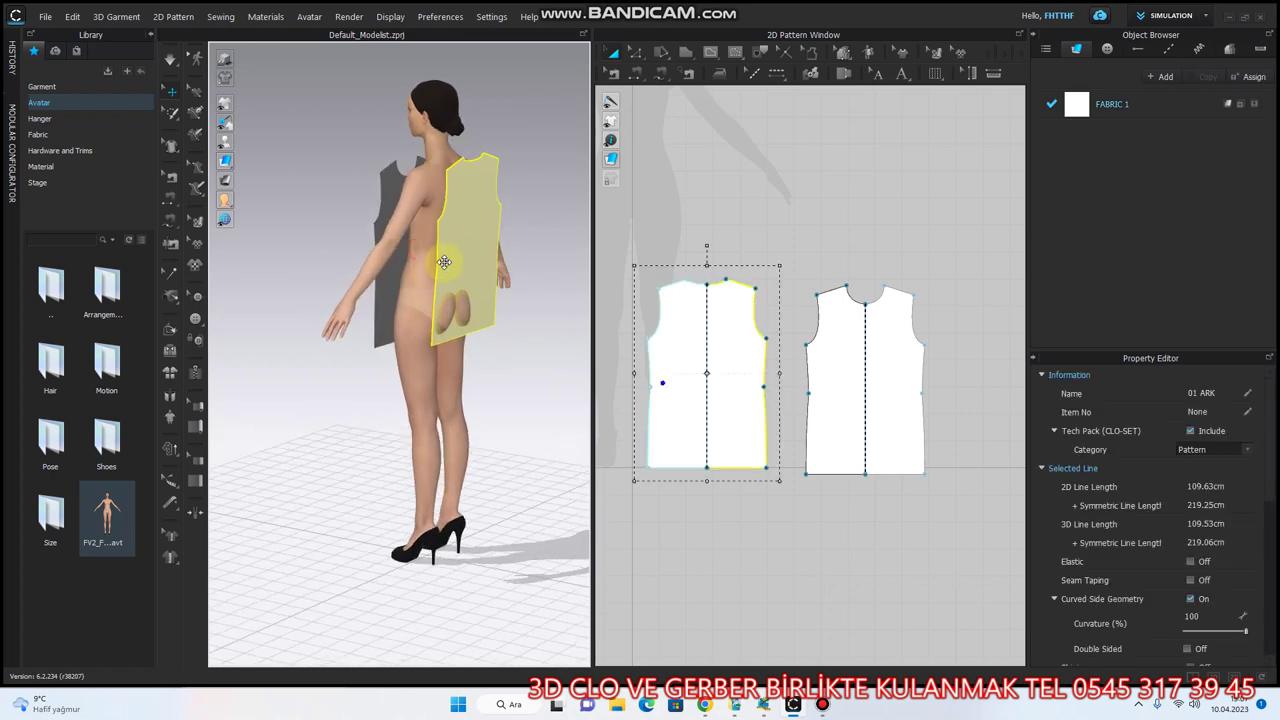
right_drag(429, 349, 557, 366)
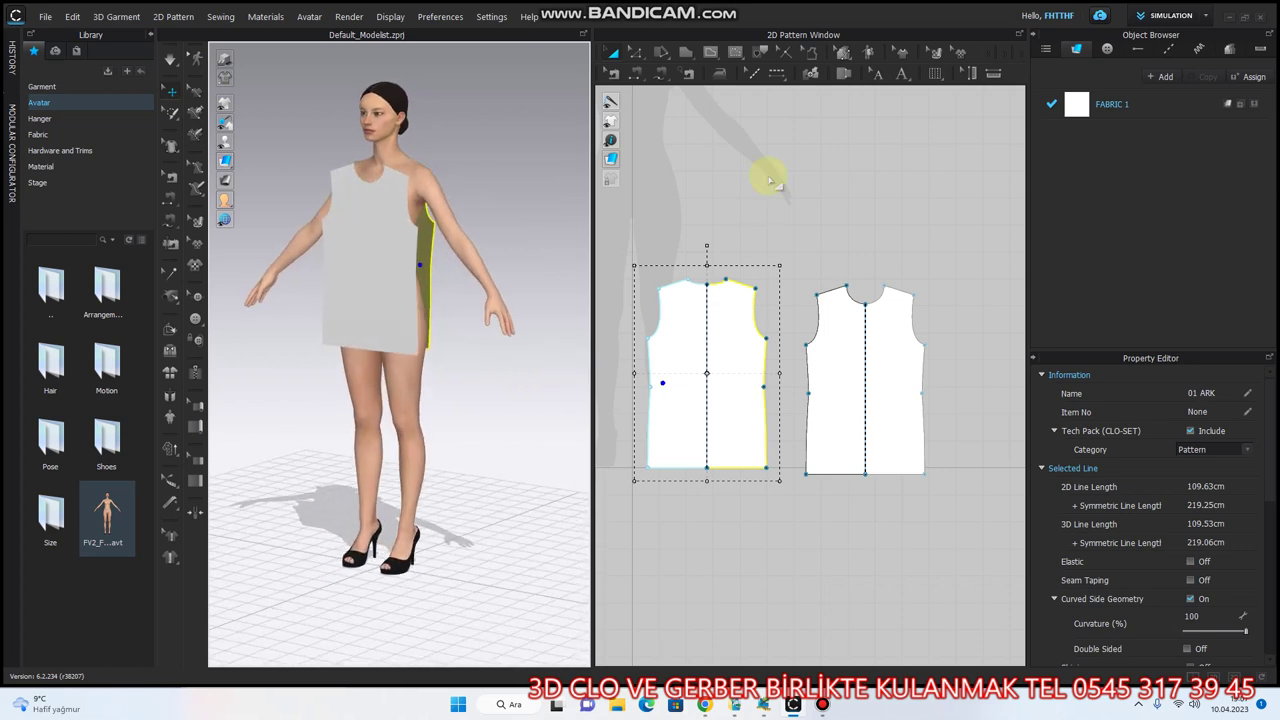
- Sew the lower and upper side seam segments of the front piece to the matching back segments with Segment Sewing
click(637, 78)
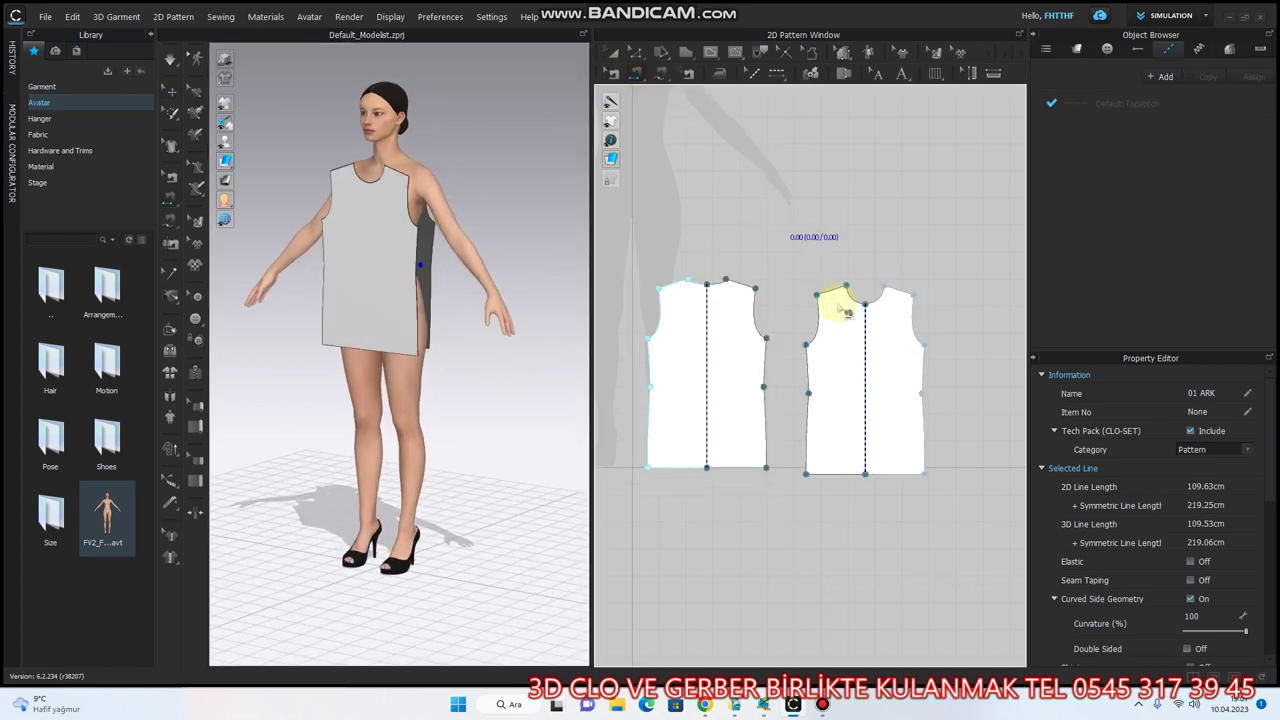
click(805, 452)
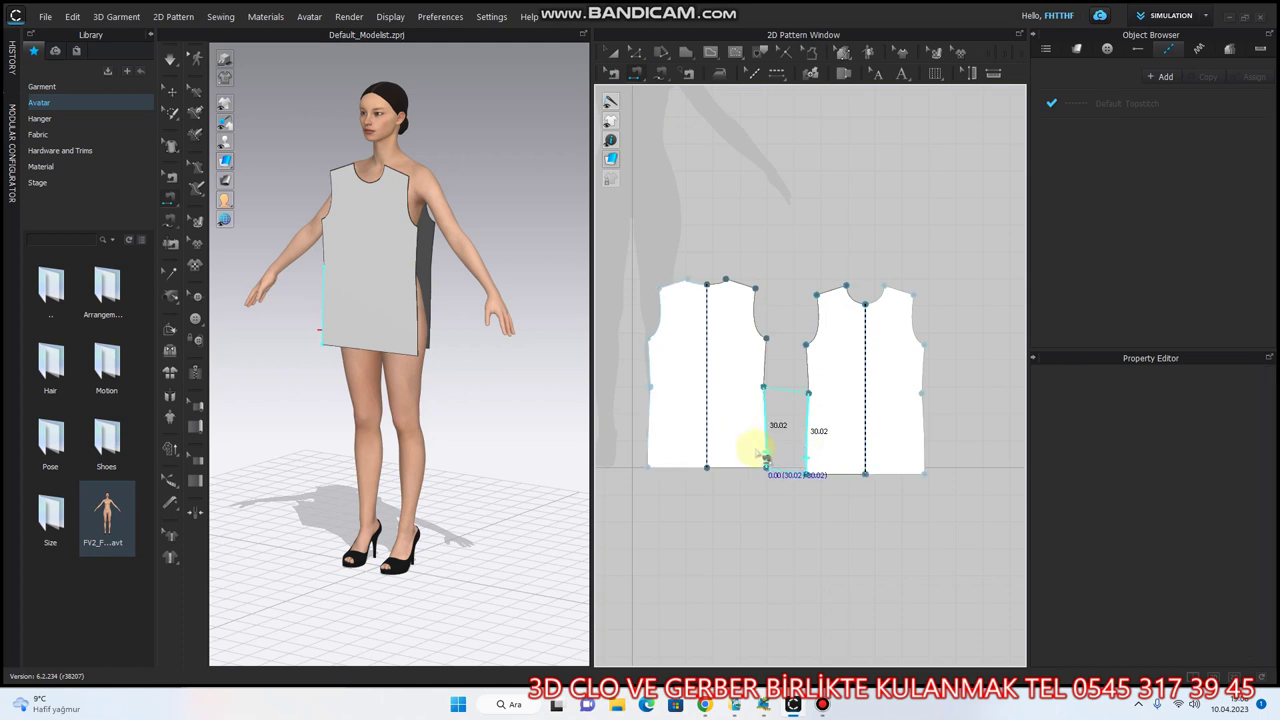
click(766, 460)
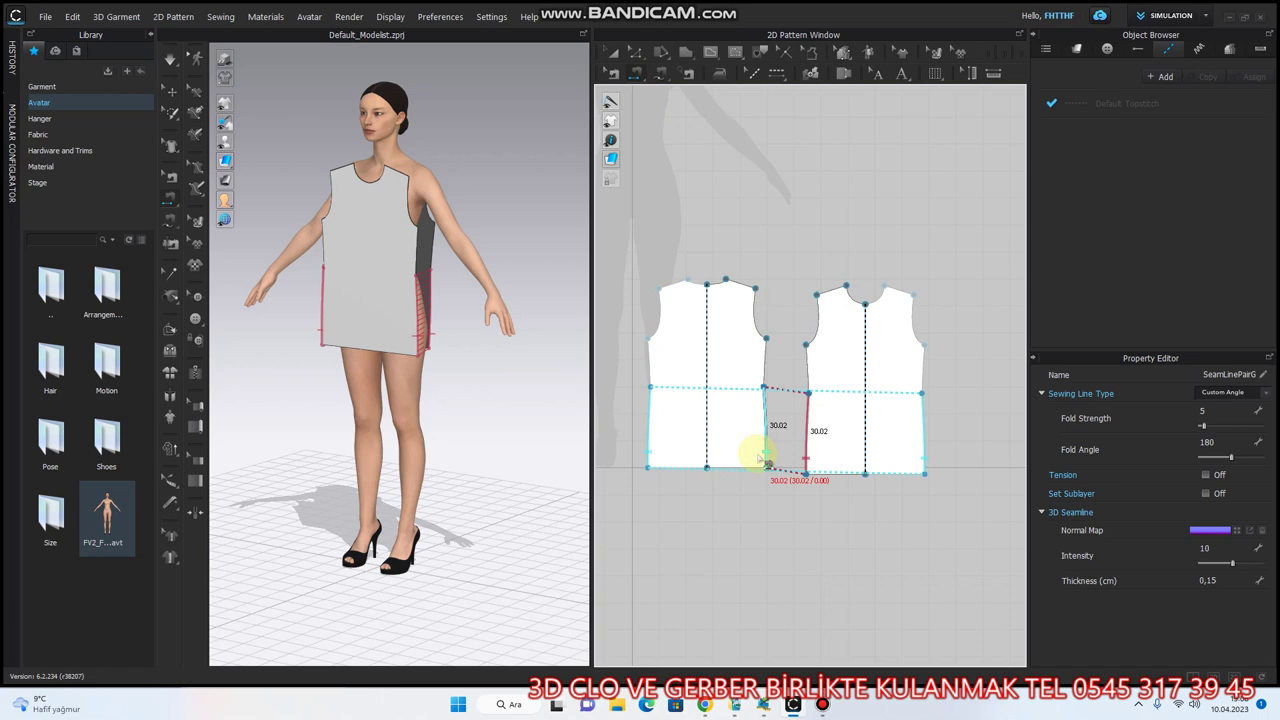
click(806, 366)
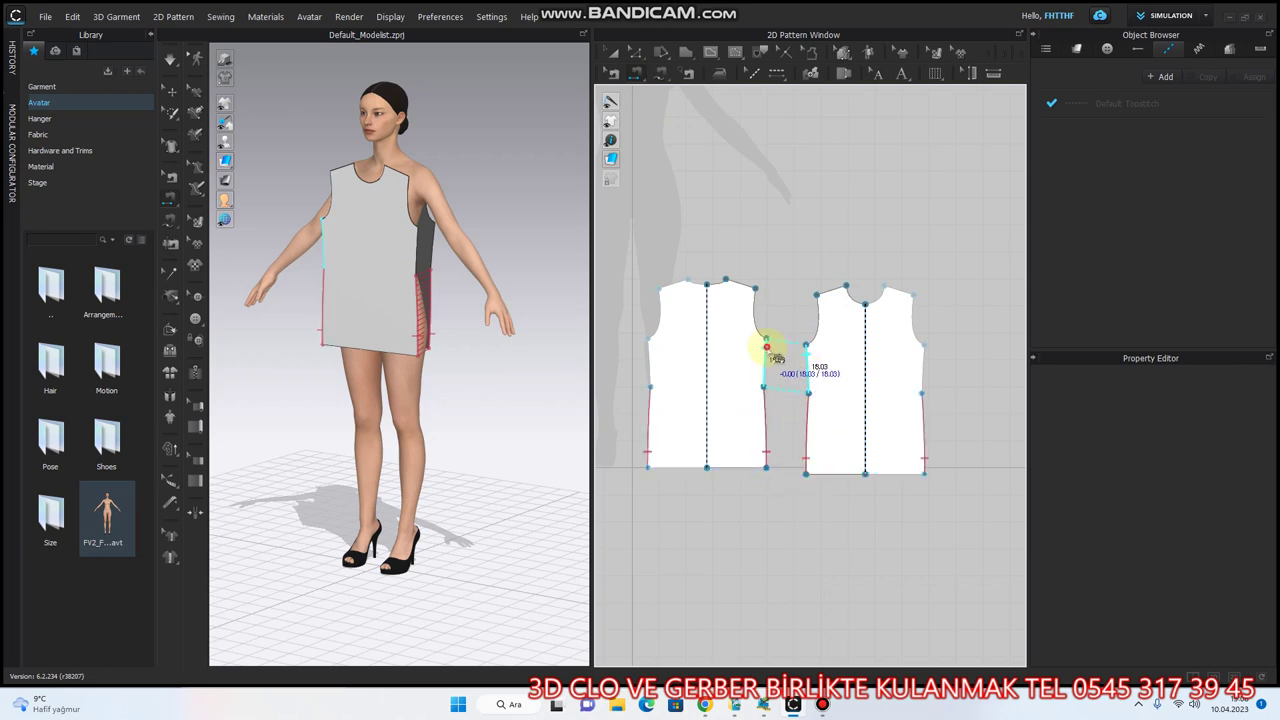
click(767, 348)
- Sew the front piece's shoulder line to the matching shoulder line of the back piece
click(823, 306)
click(827, 291)
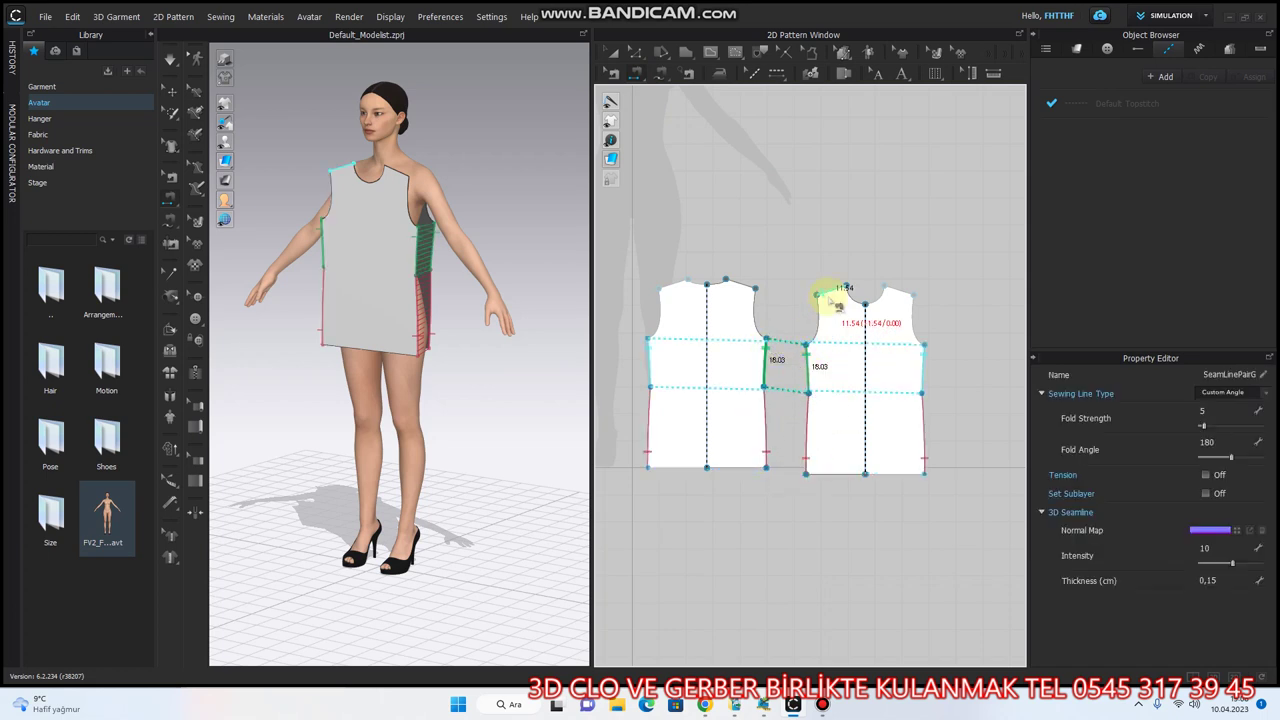
click(761, 284)
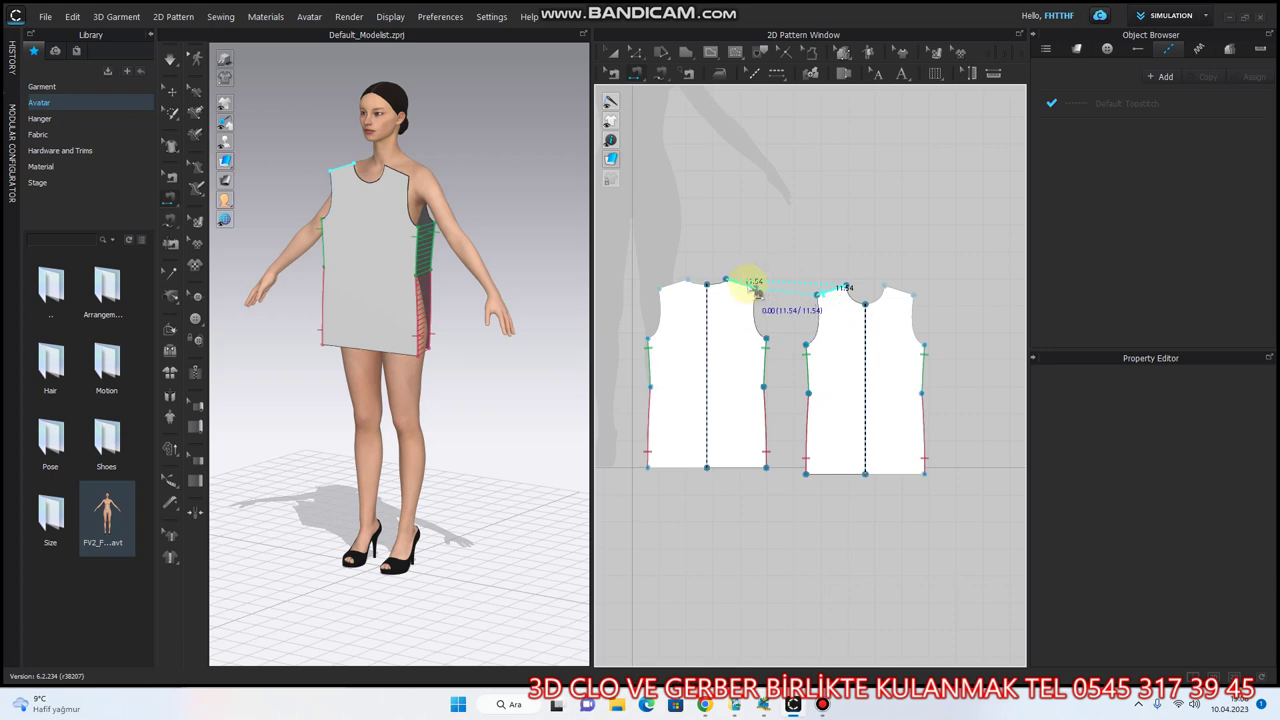
click(757, 290)
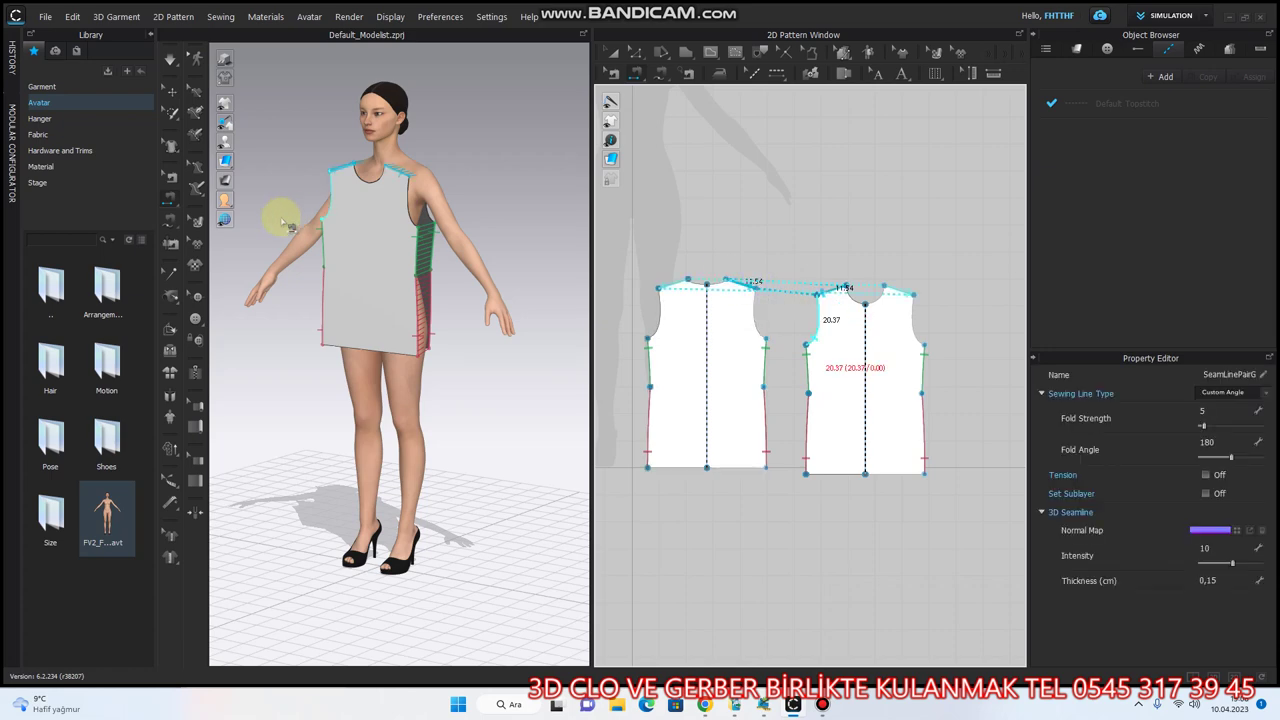
- Check the seam lines around the avatar and simulate the garment so it drapes on the body
right_drag(450, 308, 528, 300)
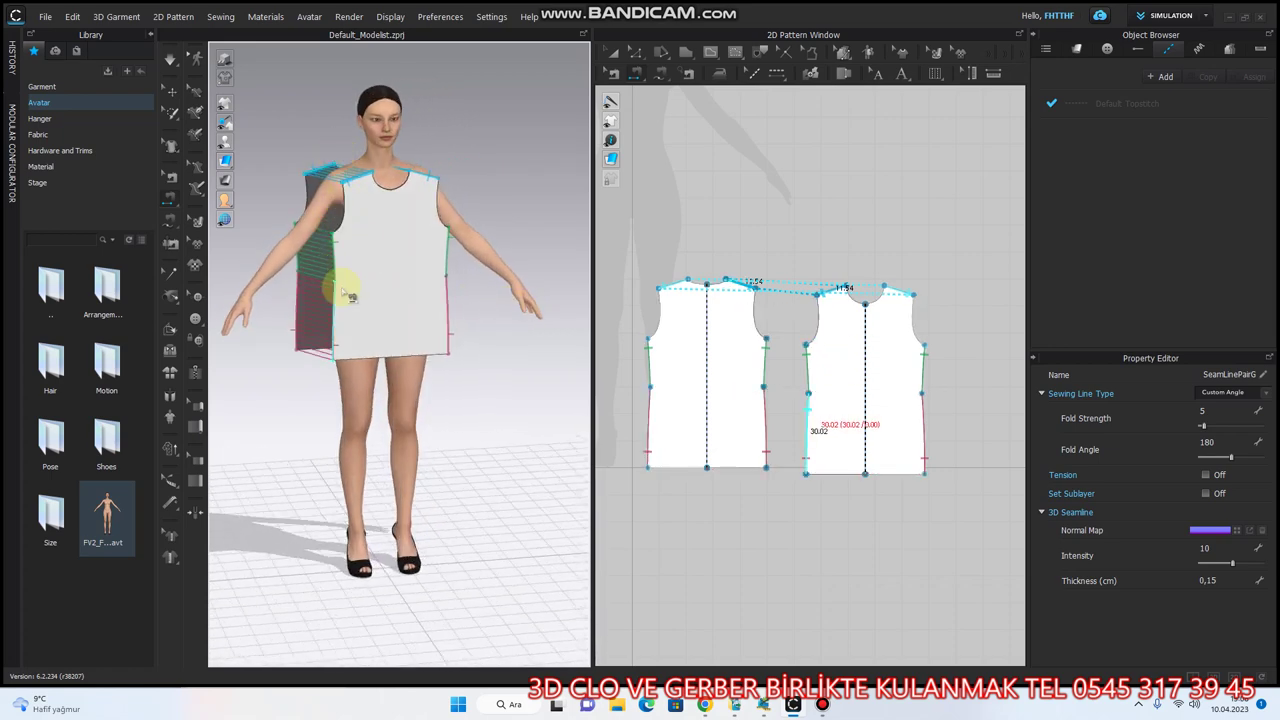
right_drag(320, 272, 288, 259)
click(303, 268)
click(176, 67)
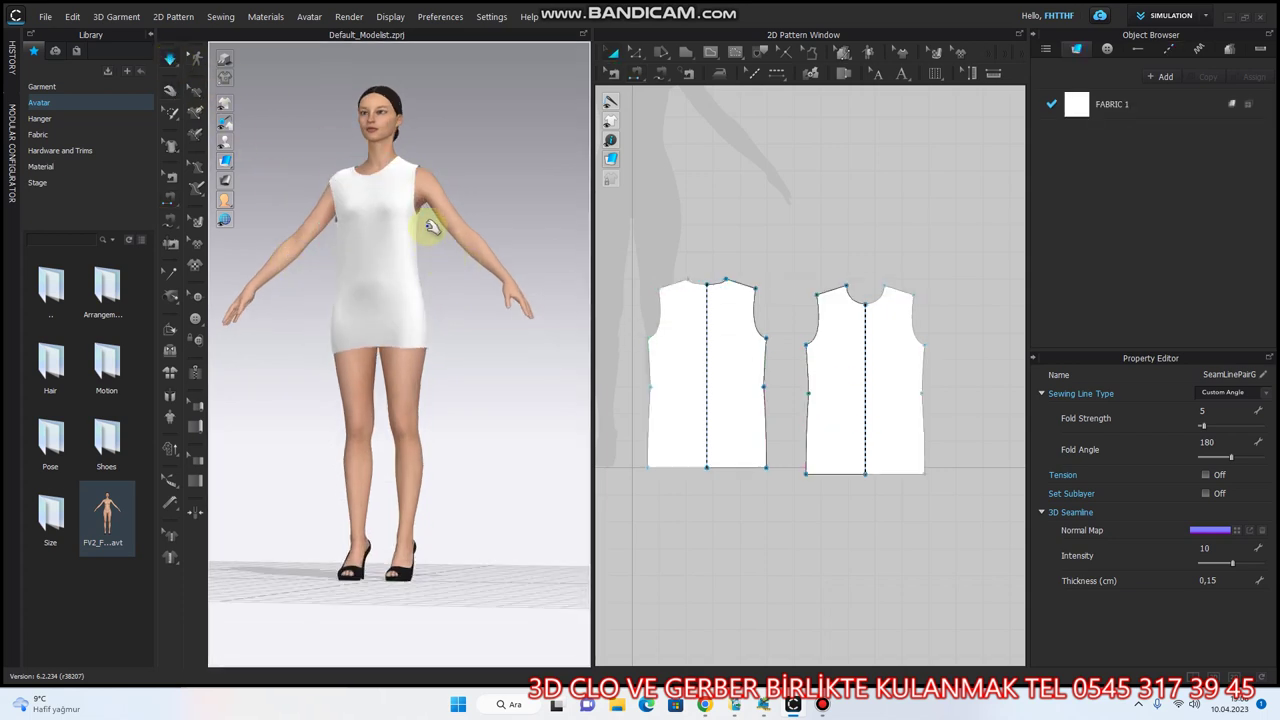
- Examine the fit of the draped sleeveless garment on the avatar from different distances and angles
scroll(354, 149, down, 5)
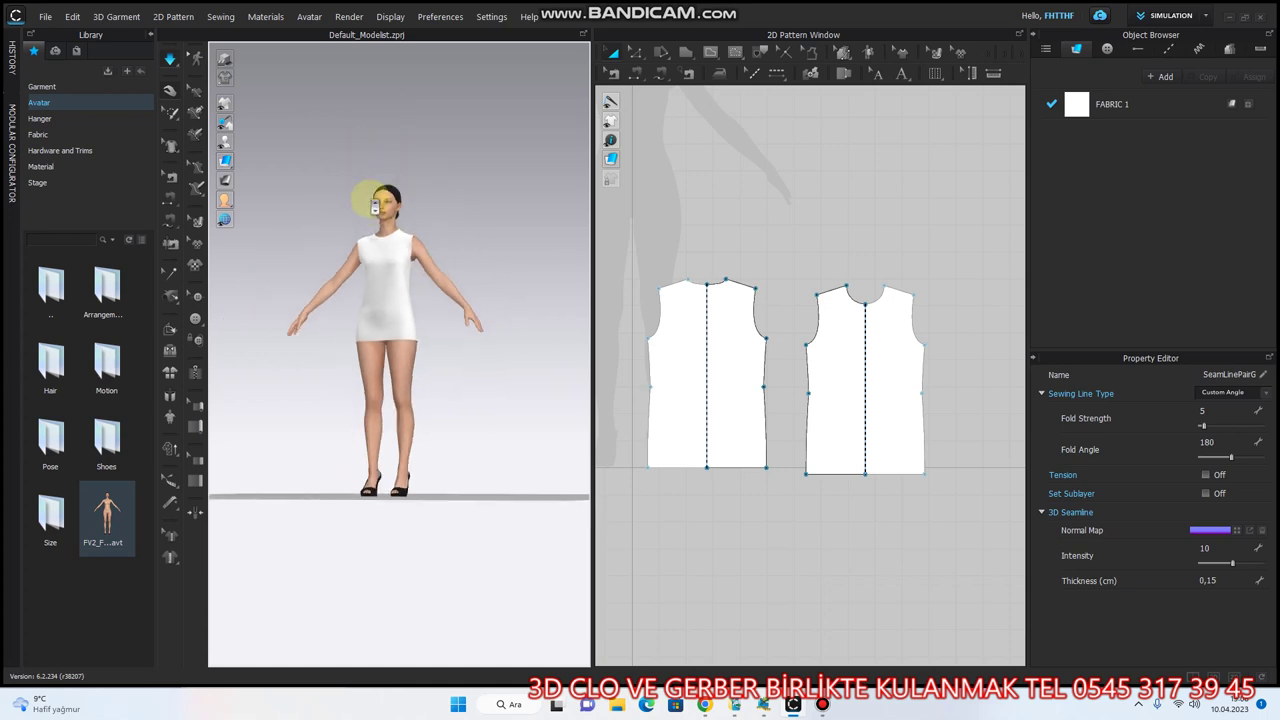
right_drag(400, 399, 409, 423)
scroll(374, 280, up, 3)
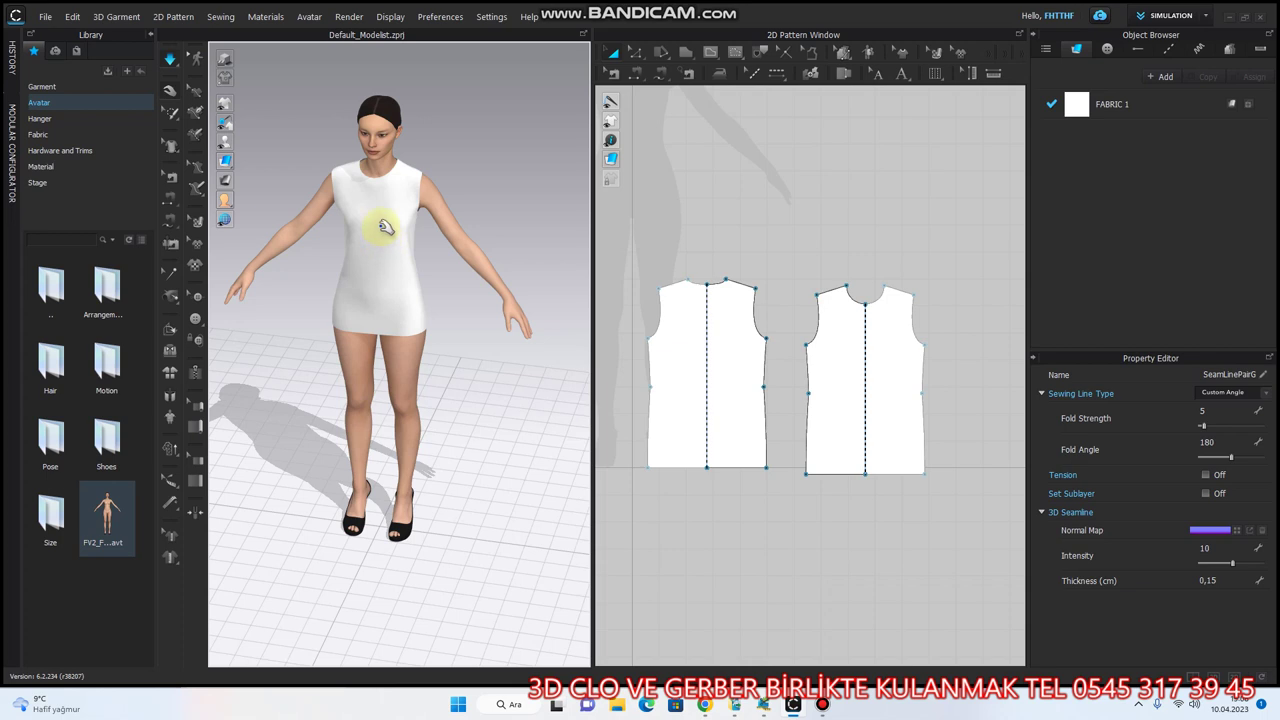
right_drag(385, 228, 381, 231)
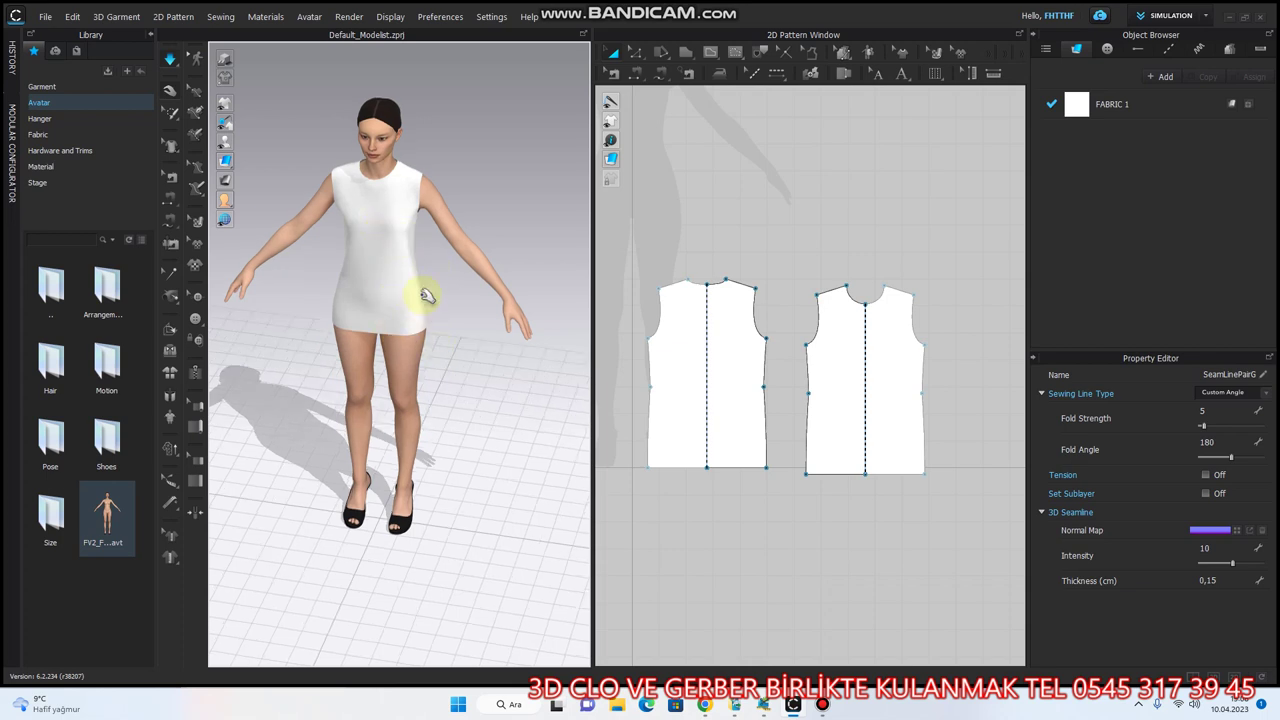
scroll(405, 252, down, 2)
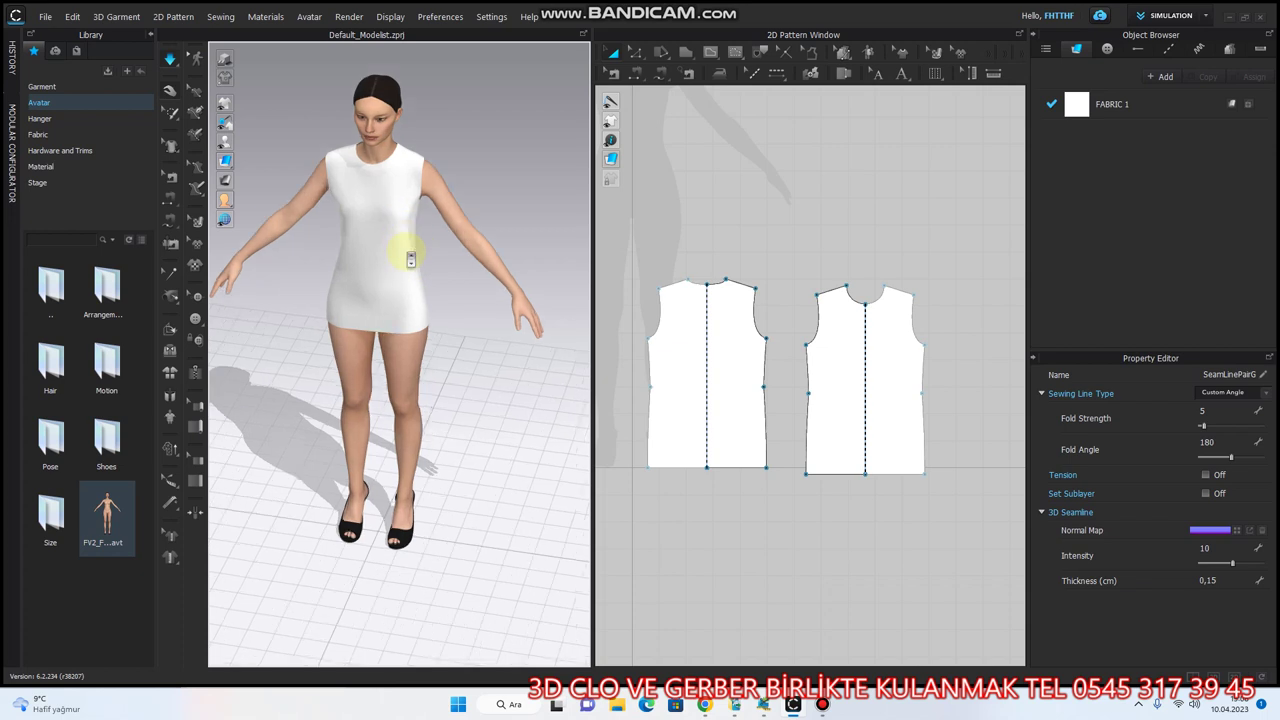
scroll(380, 222, up, 2)
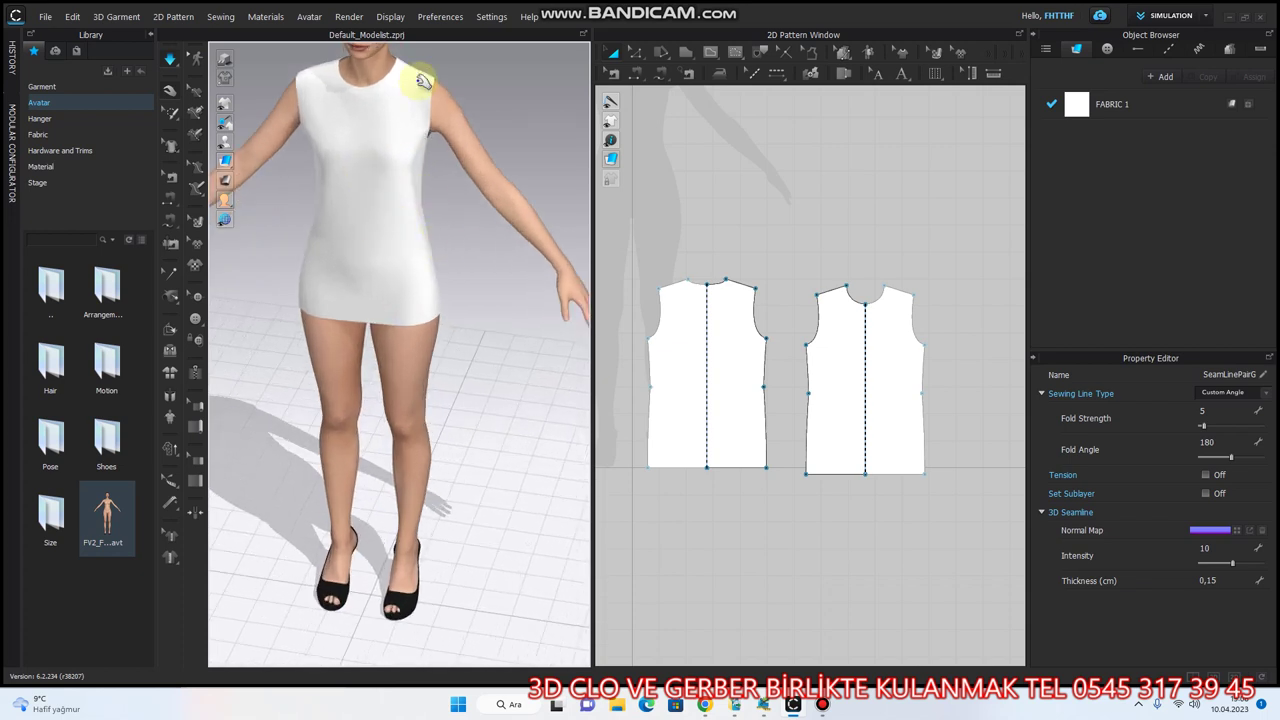
click(374, 266)
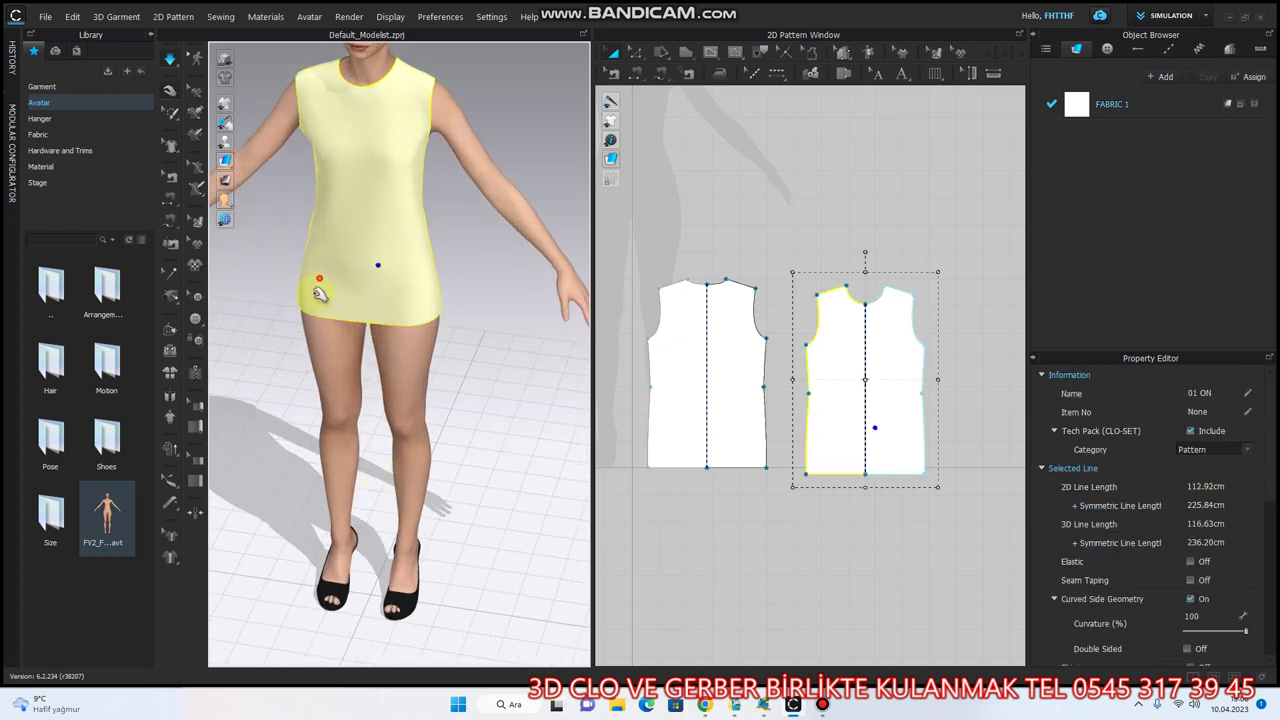
- Tug the simulating garment at the front hem and at the back hem and armhole to settle its drape
drag(402, 318, 440, 400)
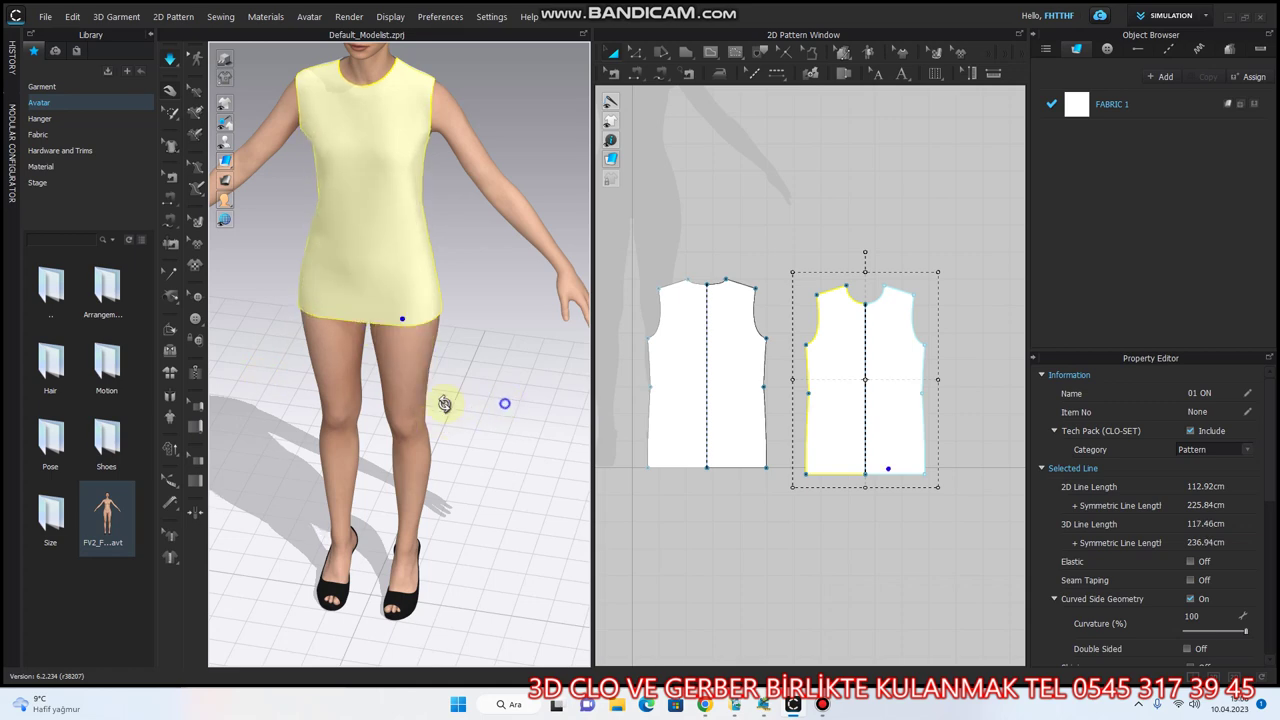
right_drag(444, 403, 243, 366)
click(441, 294)
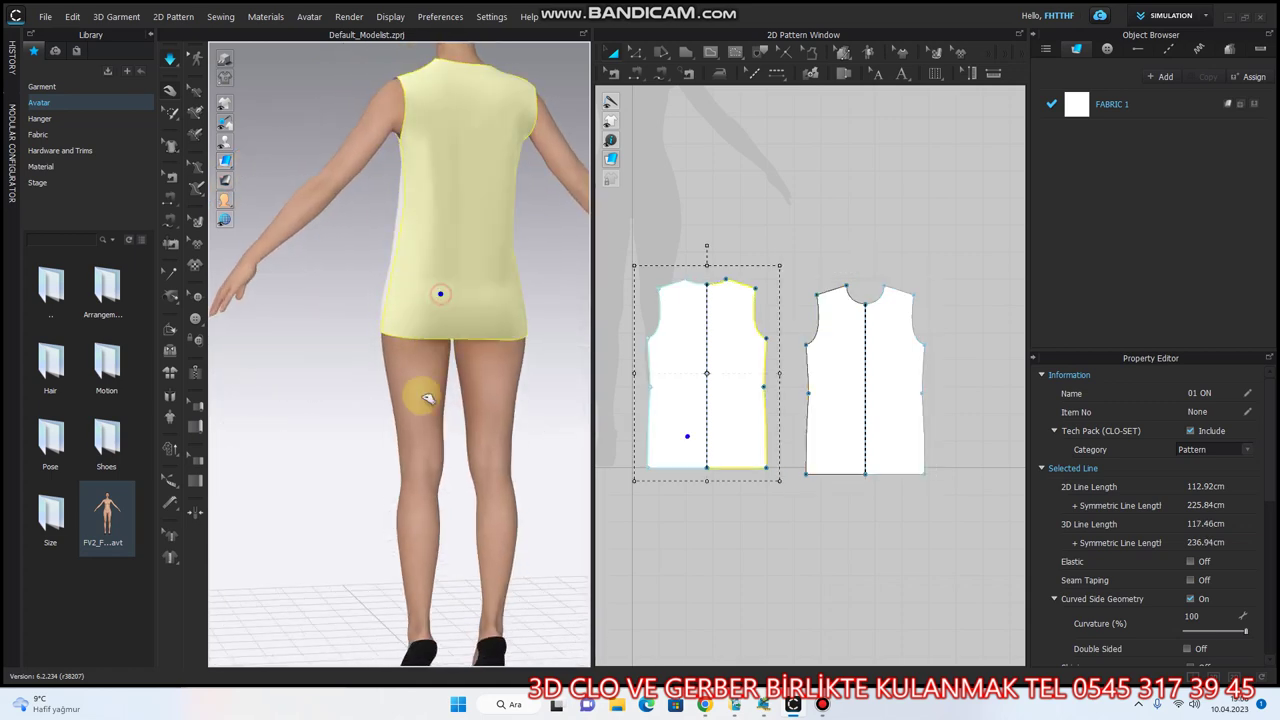
click(390, 315)
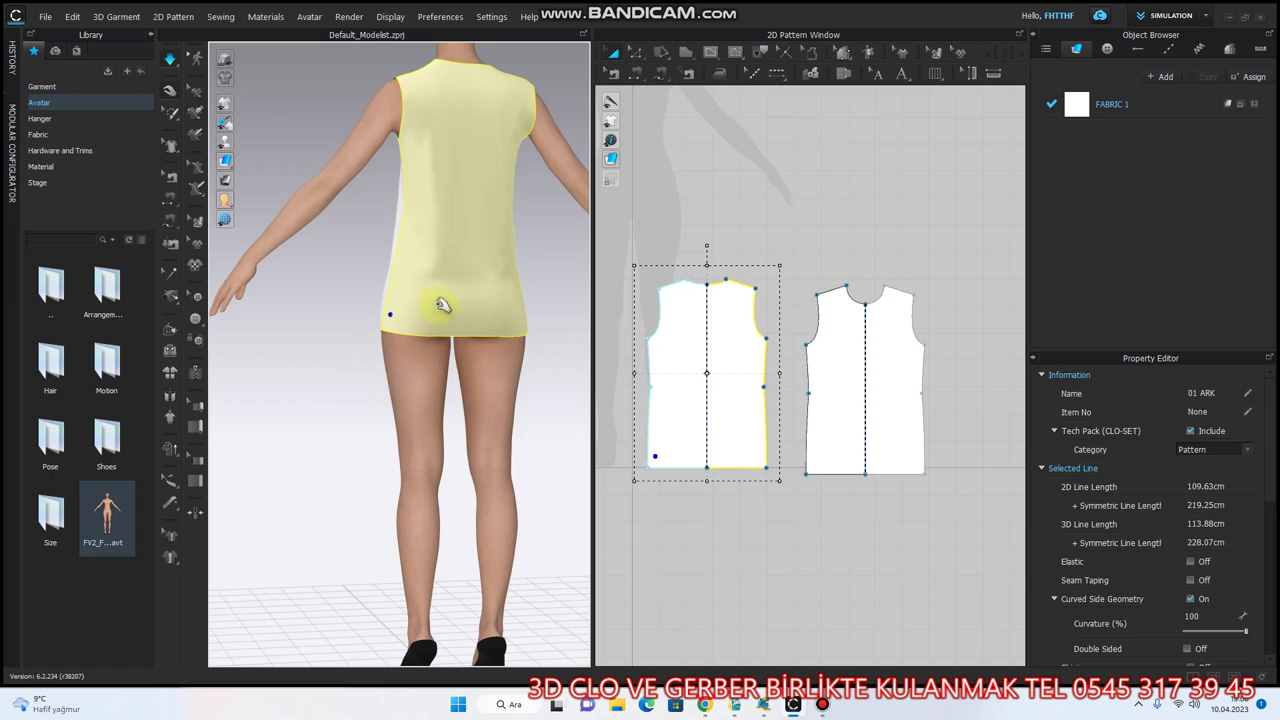
click(406, 115)
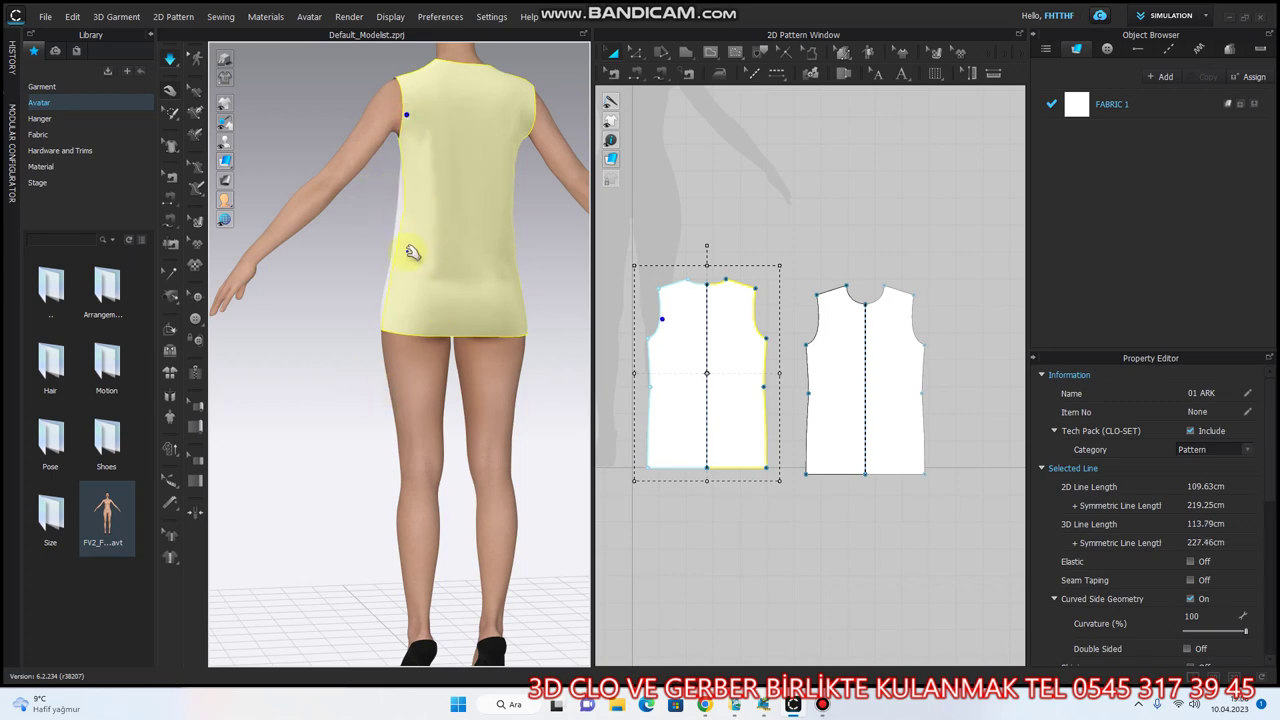
right_drag(412, 252, 482, 184)
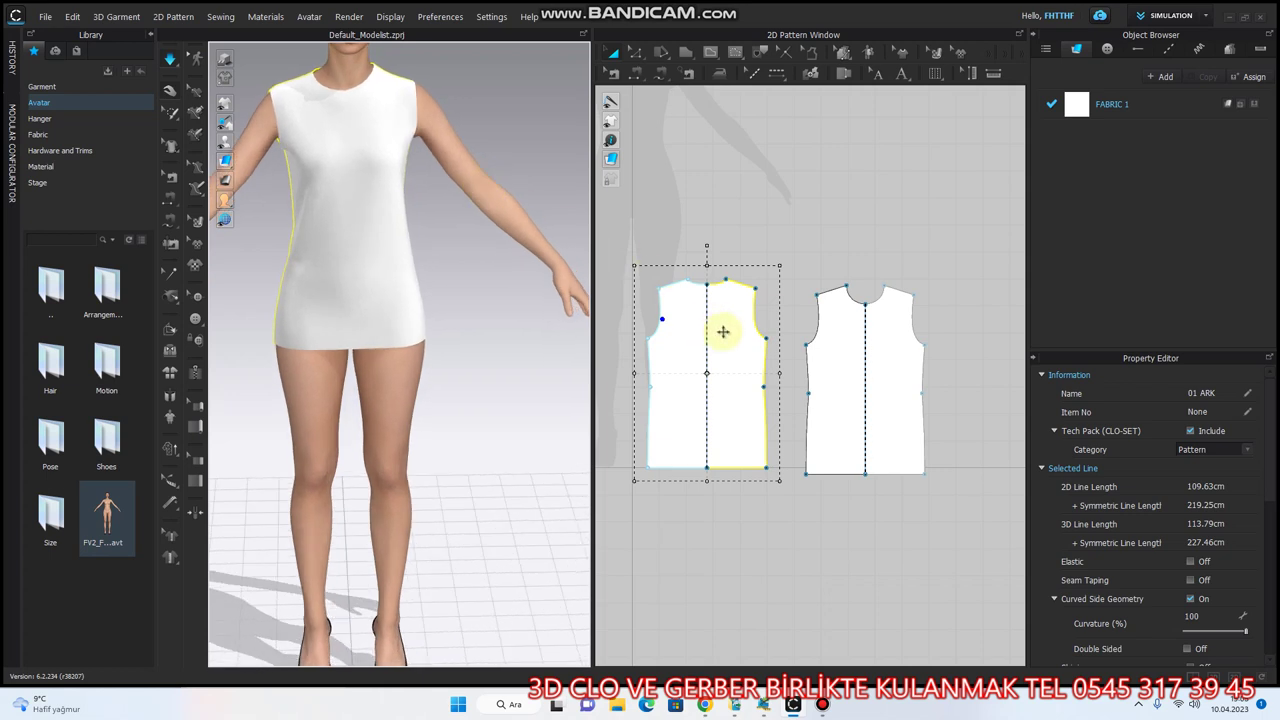
- Pull on the front piece during simulation and check the drape over the whole avatar from the front
click(767, 212)
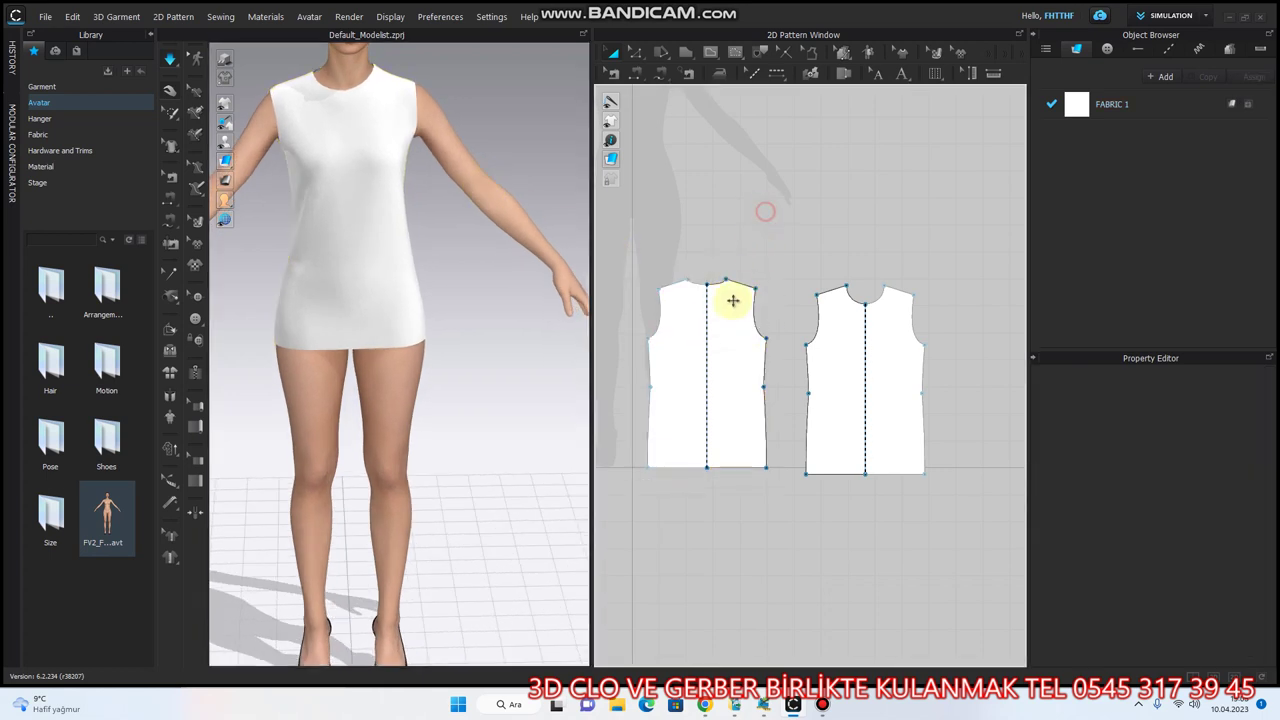
click(390, 263)
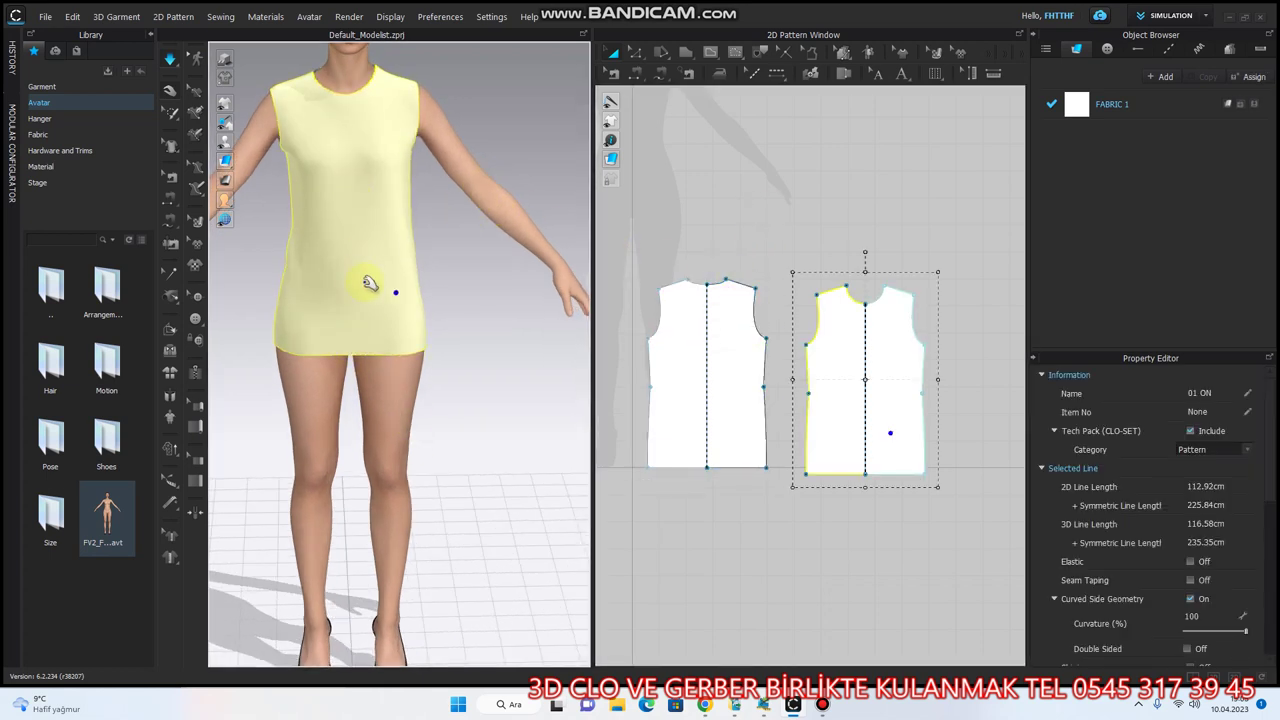
scroll(360, 100, down, 5)
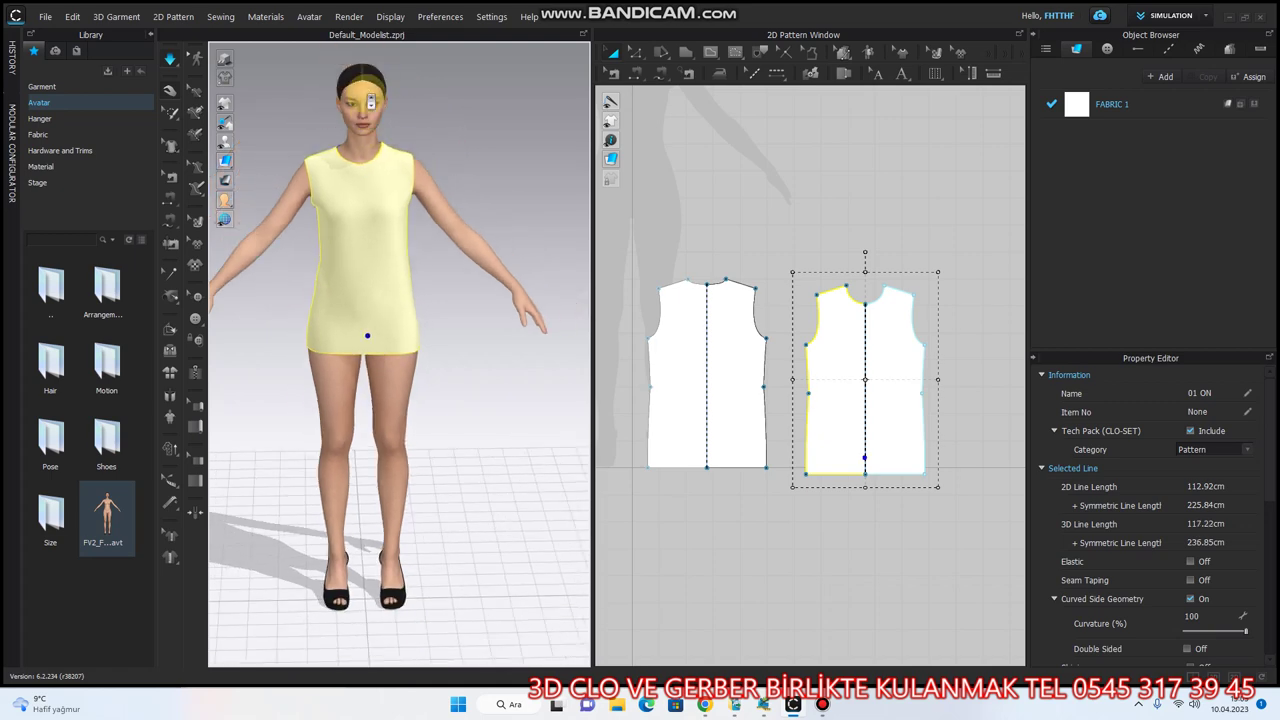
scroll(360, 110, up, 2)
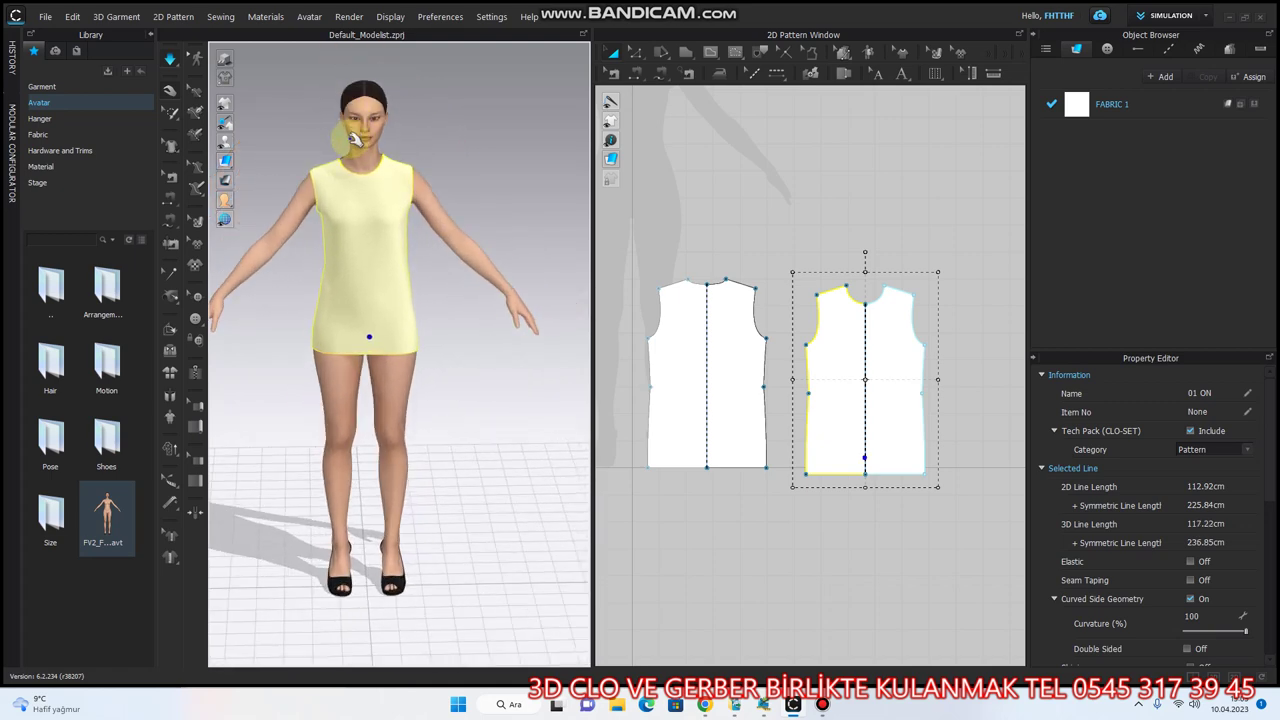
right_drag(353, 139, 377, 281)
right_click(396, 292)
- Shift the 2D back piece slightly and move its underarm point 1 cm horizontally inward with Edit Pattern
click(680, 367)
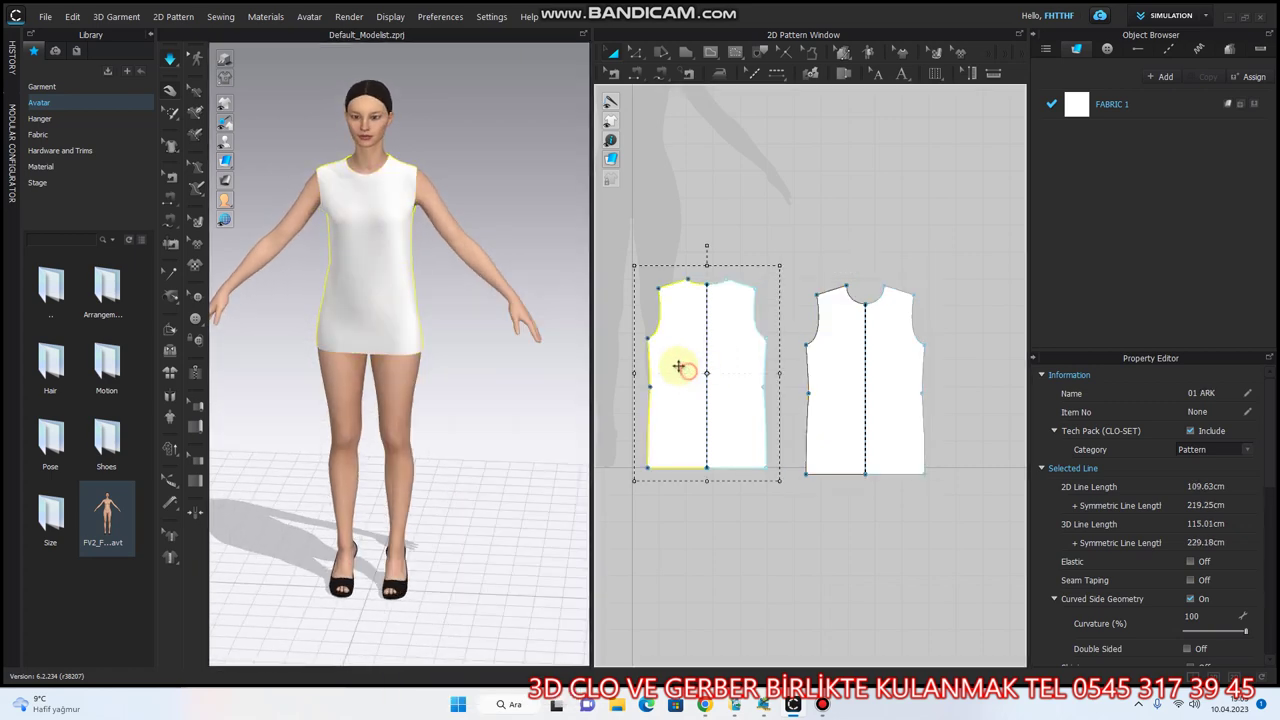
drag(651, 341, 663, 297)
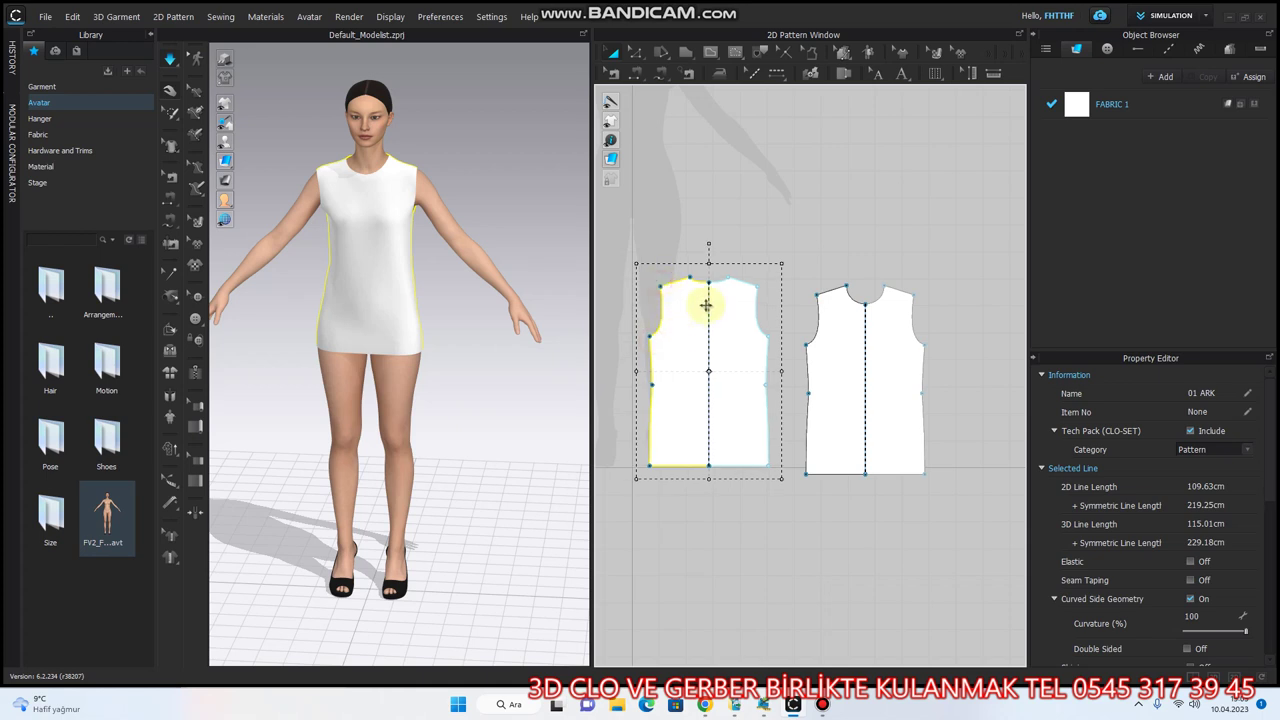
click(743, 214)
key(z)
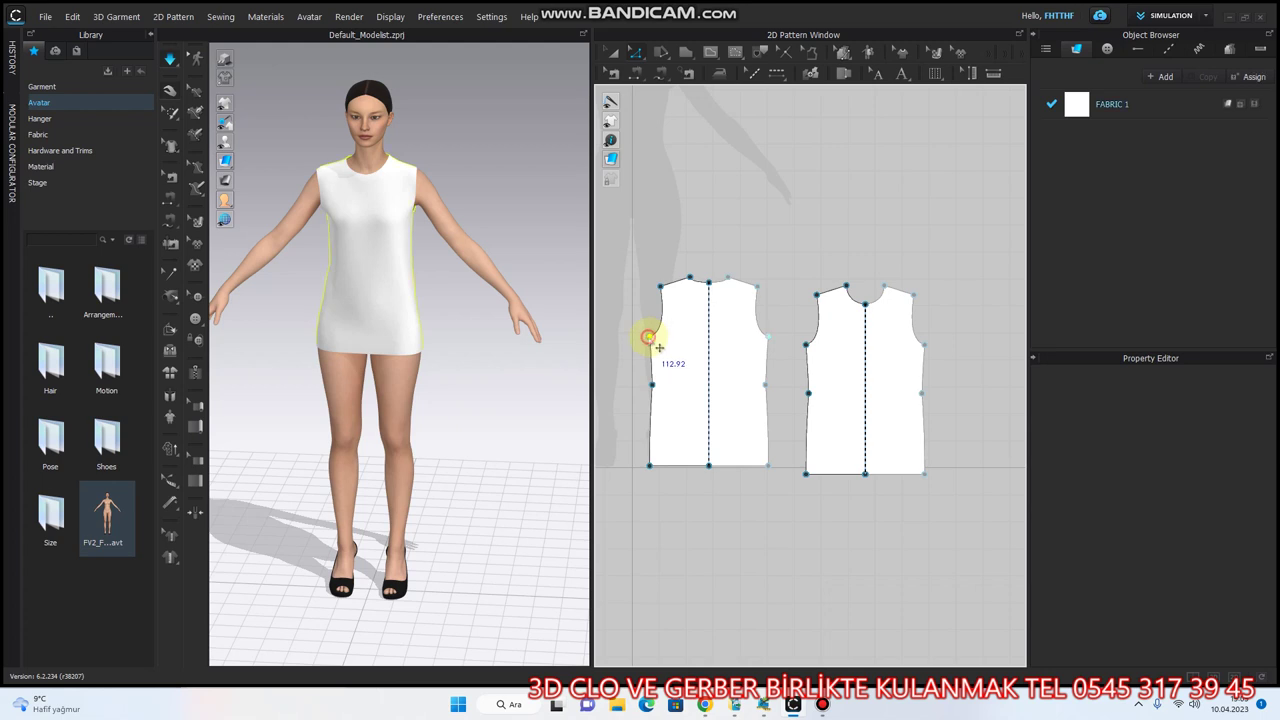
click(650, 338)
drag(660, 347, 651, 342)
right_click(651, 342)
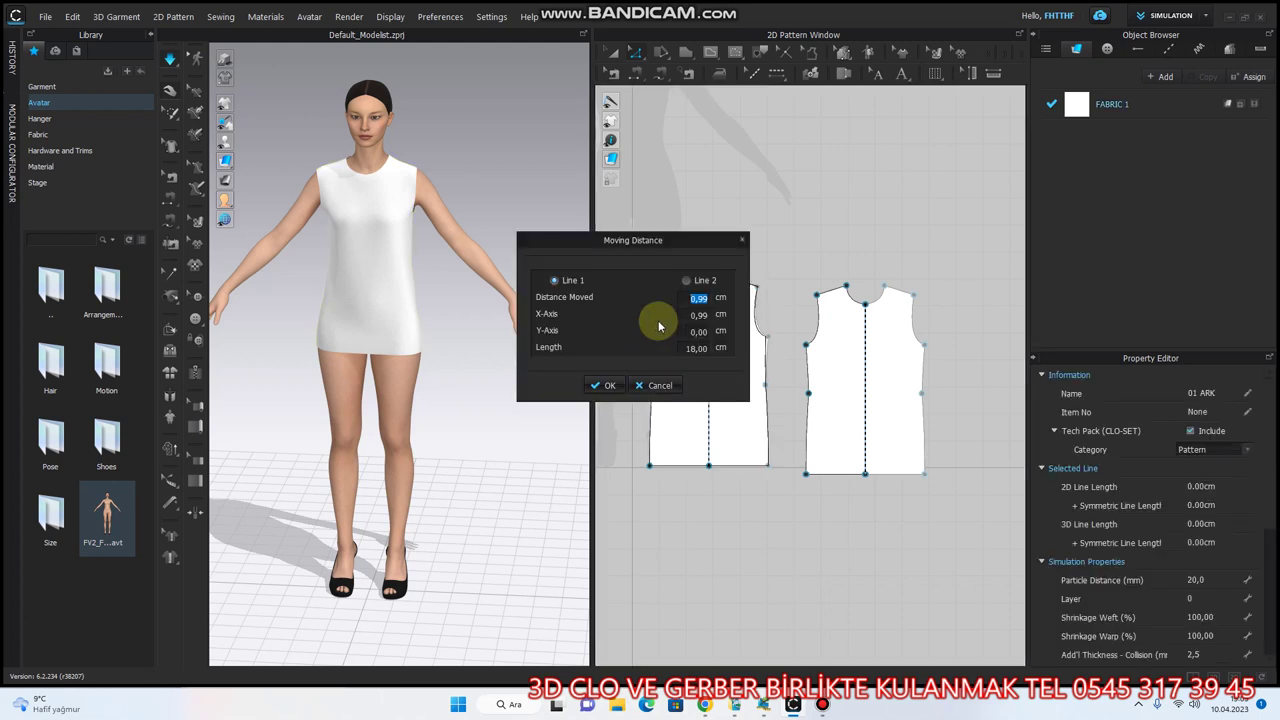
text(1)
click(640, 236)
drag(640, 236, 780, 120)
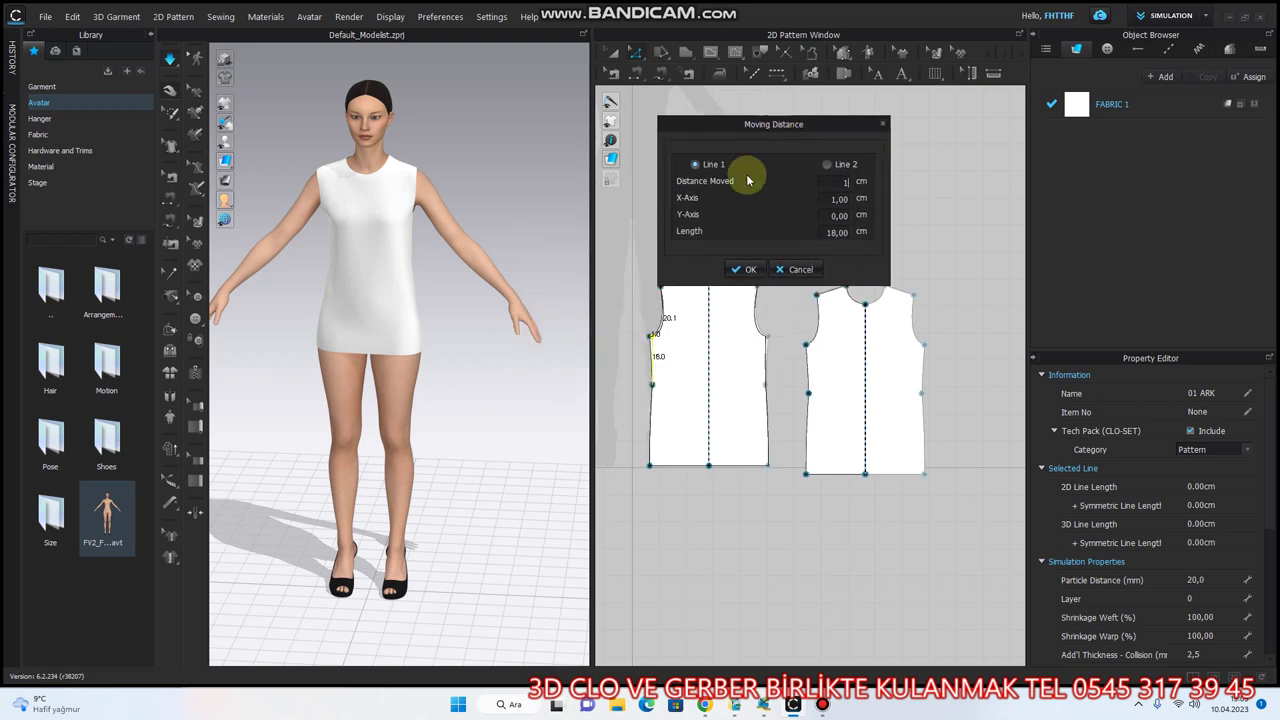
click(745, 270)
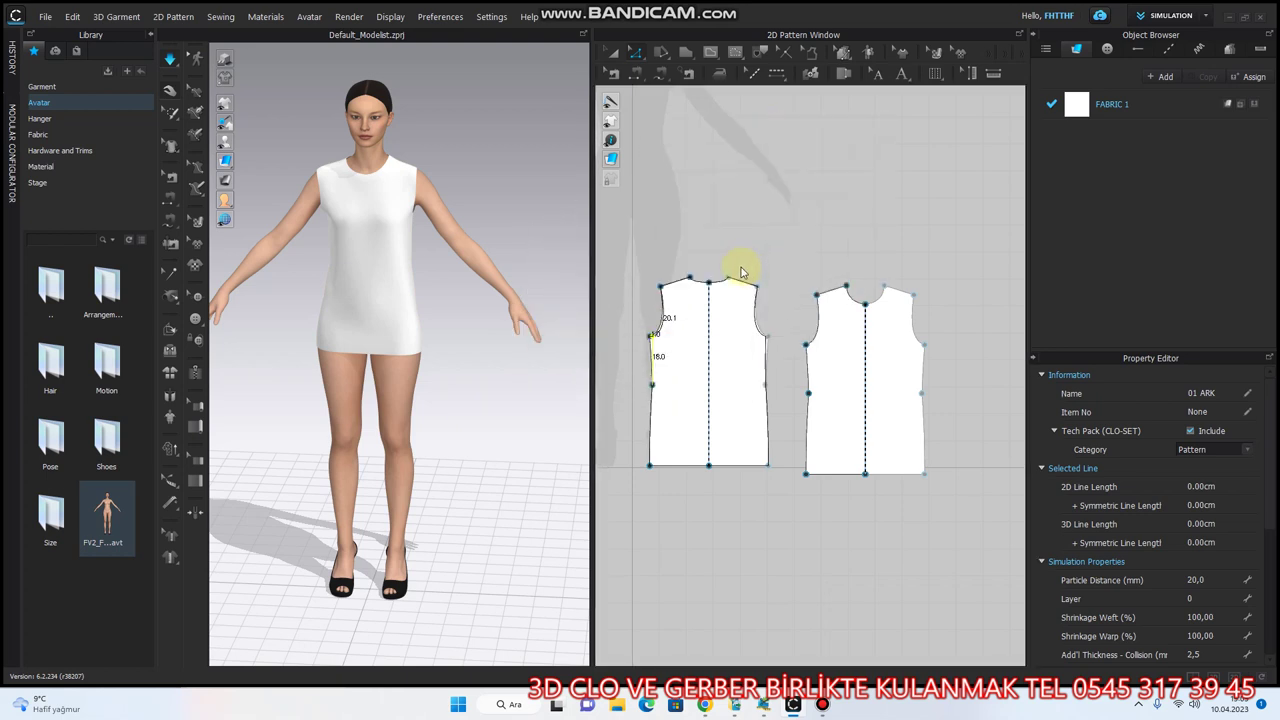
- Move the front piece's underarm point 1 cm horizontally inward and simulate the garment again
drag(806, 345, 809, 345)
right_click(809, 345)
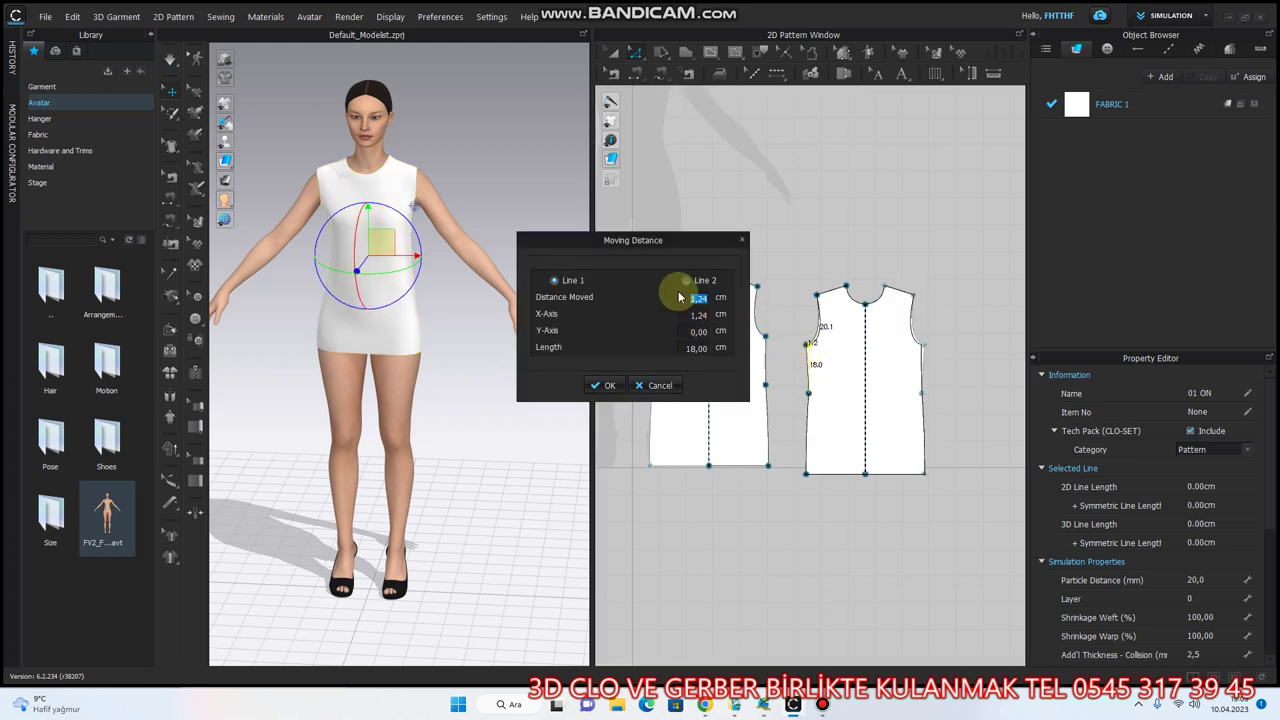
text(1)
click(610, 385)
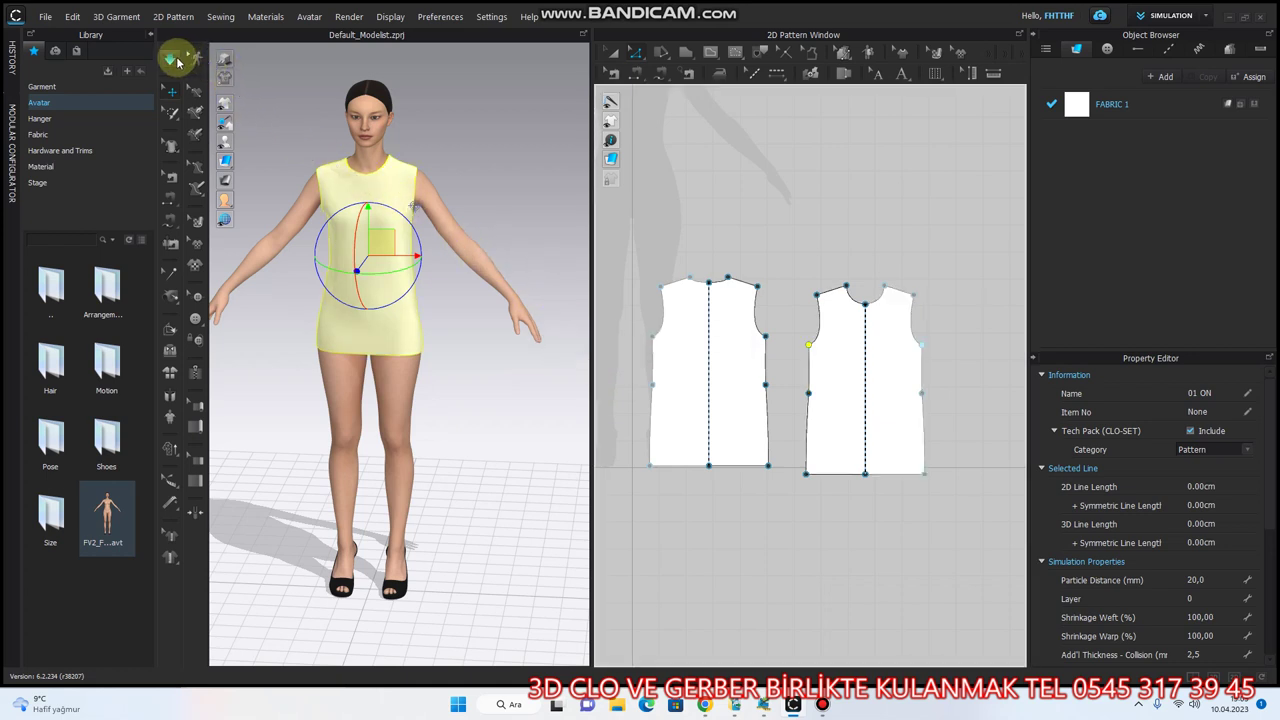
click(170, 56)
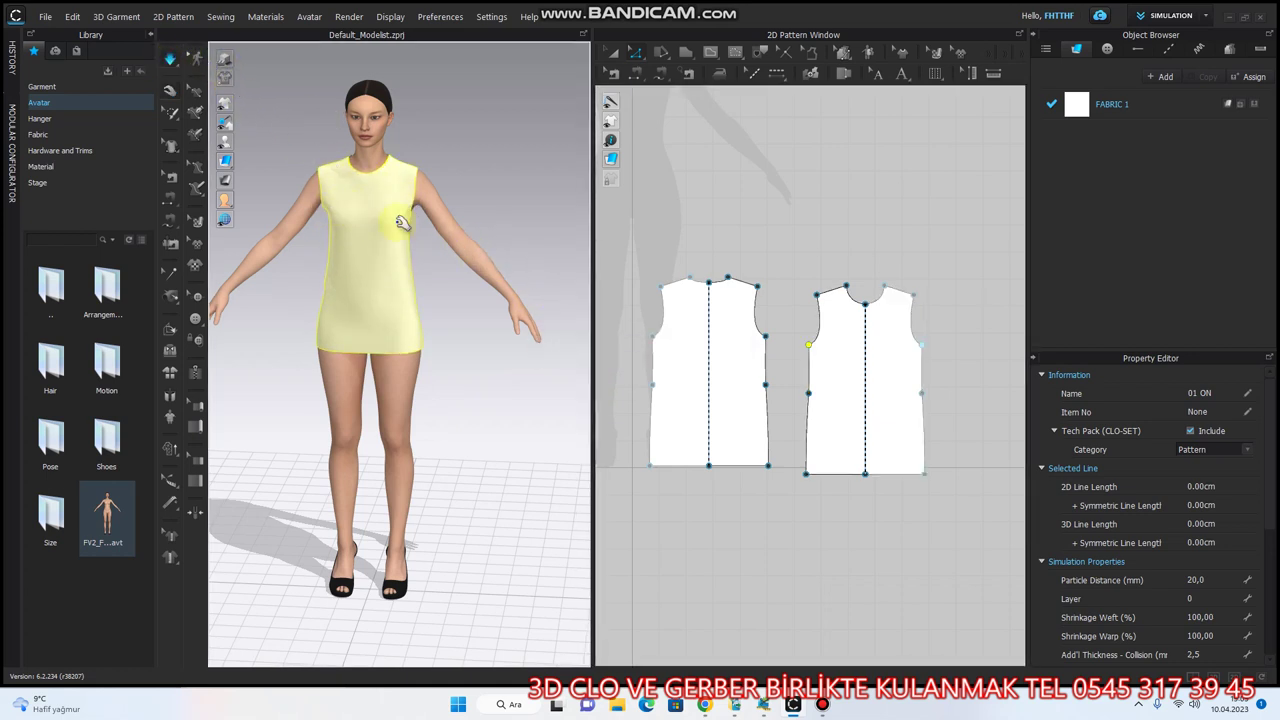
- Move the back piece's shoulder tip outward along the shoulder line to widen the shoulder
click(666, 289)
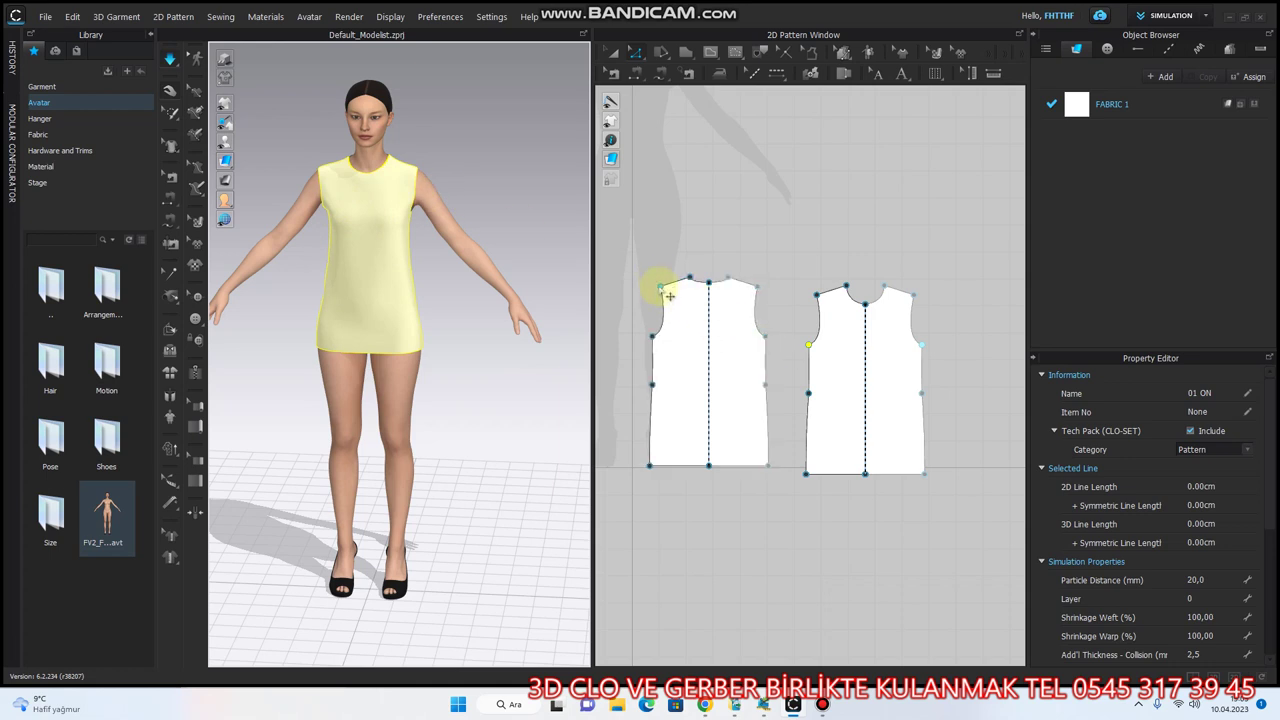
click(668, 297)
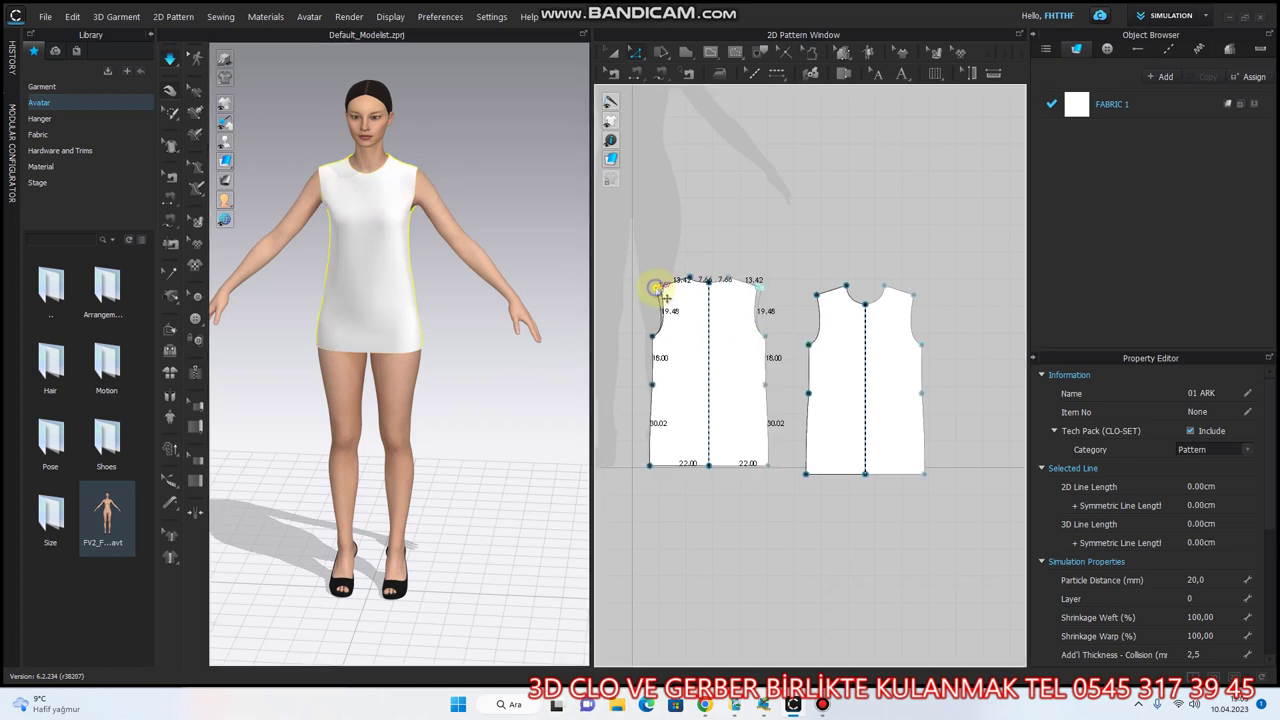
drag(666, 297, 653, 293)
right_click(653, 293)
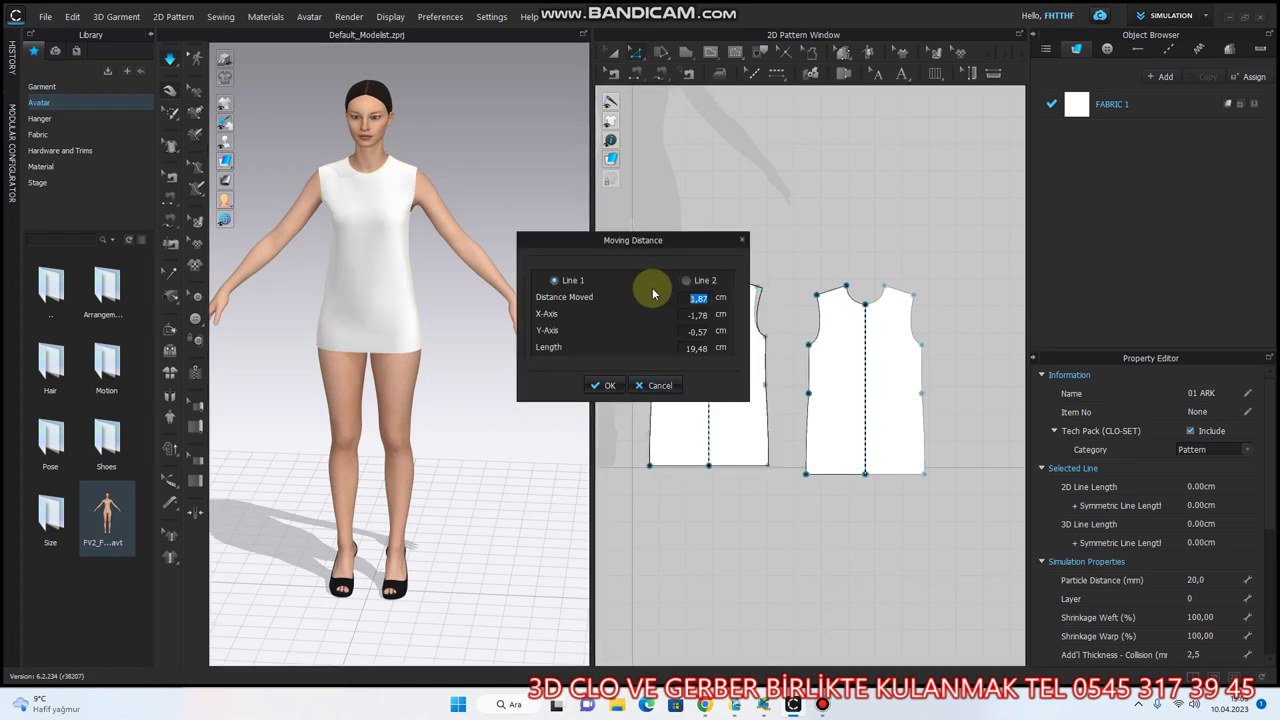
click(605, 385)
- Undo the oversized front shoulder move, extend the front shoulder tip 1 cm outward instead, and simulate the garment again
click(810, 299)
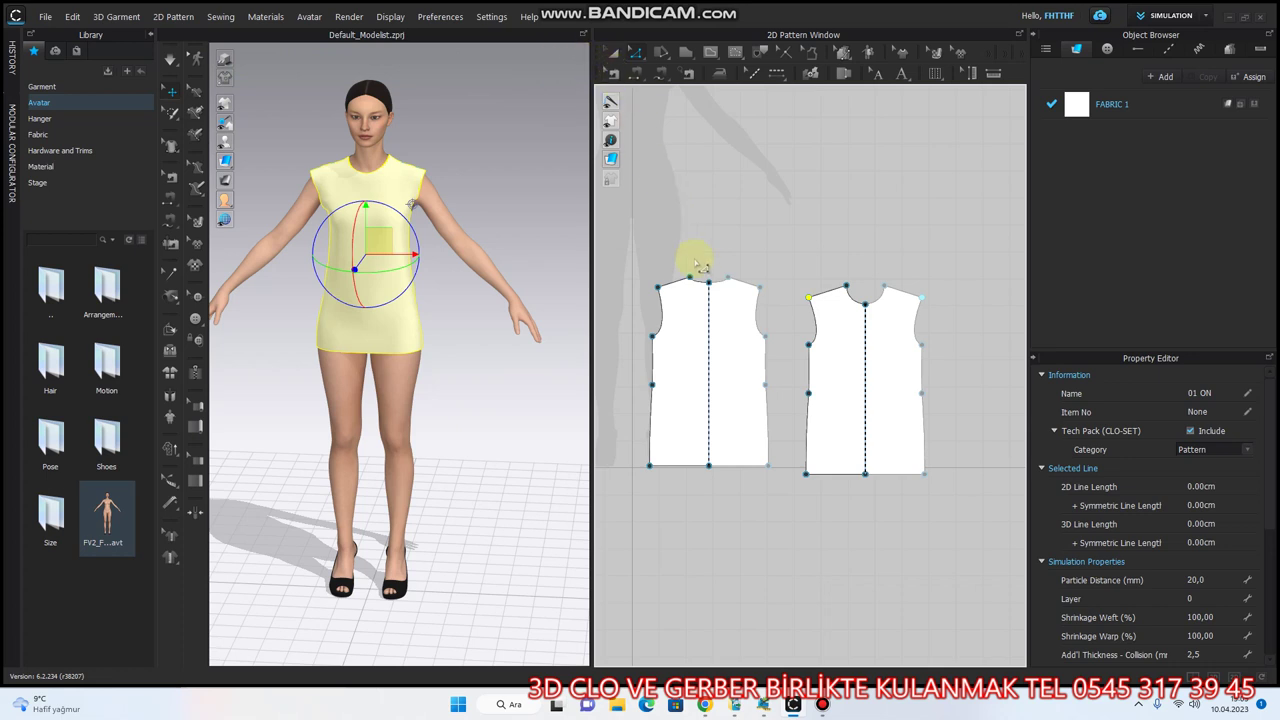
key(ctrl+z)
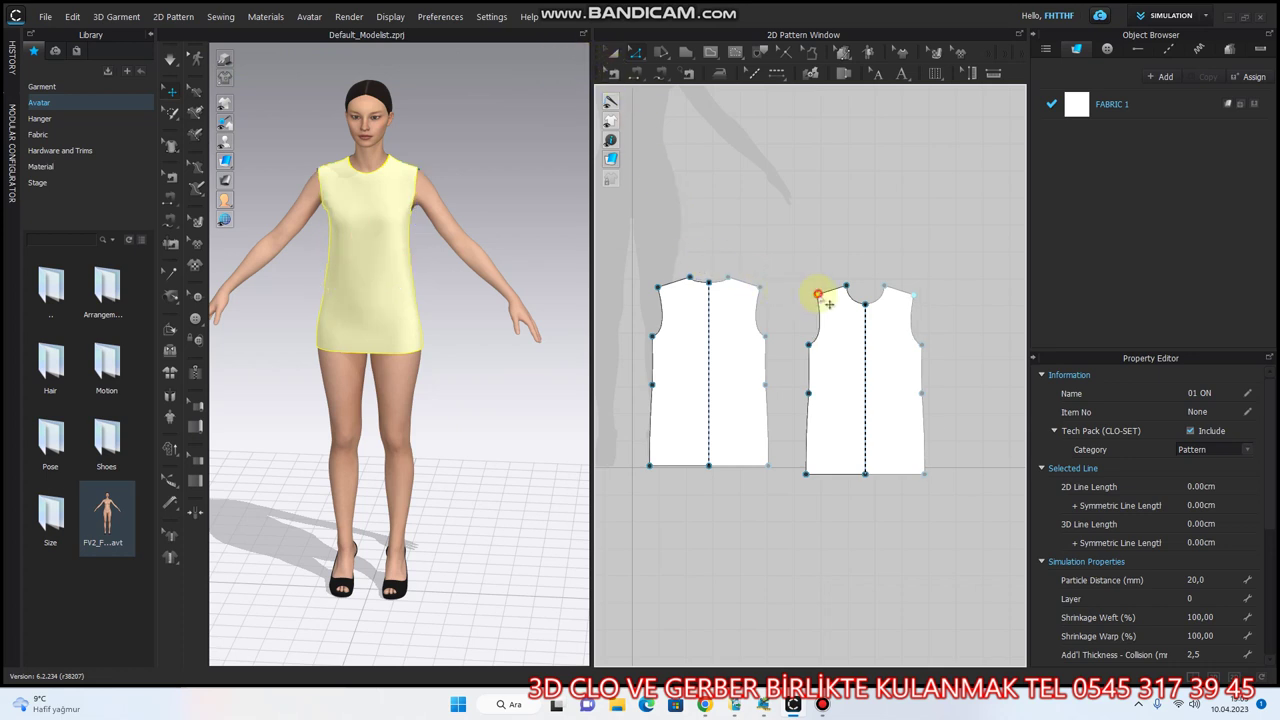
drag(829, 303, 799, 301)
key(Return)
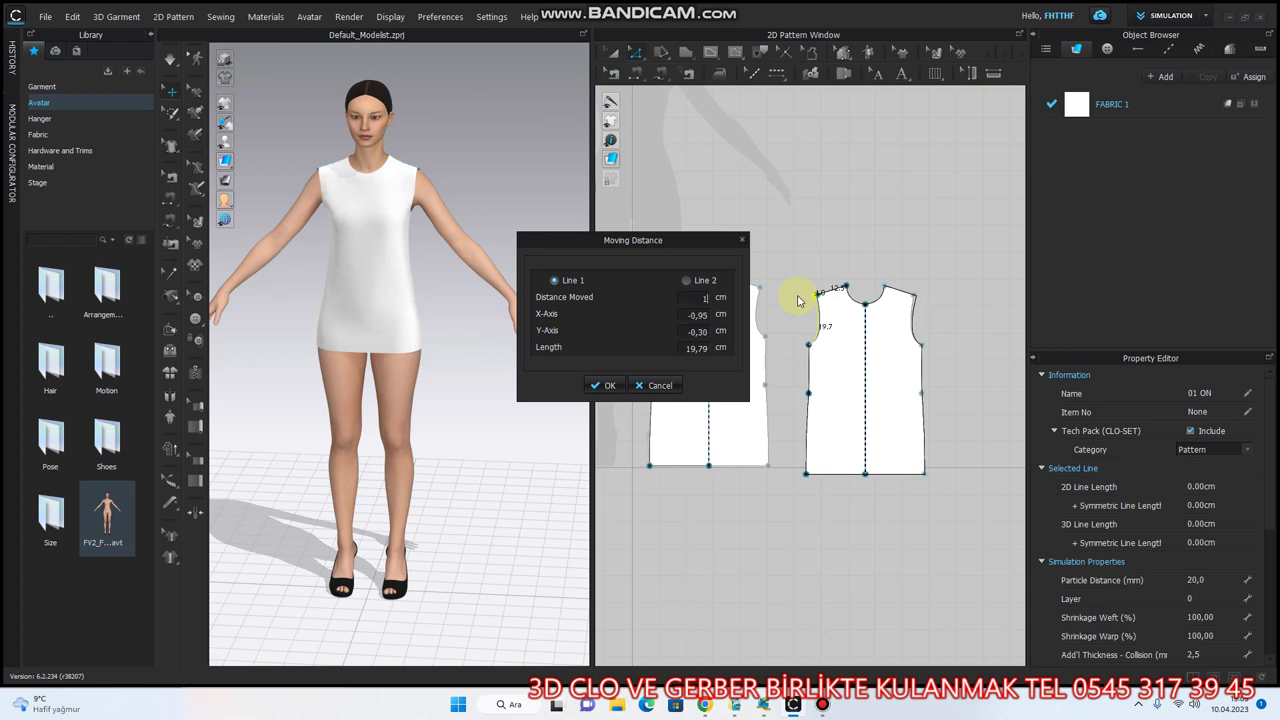
click(605, 385)
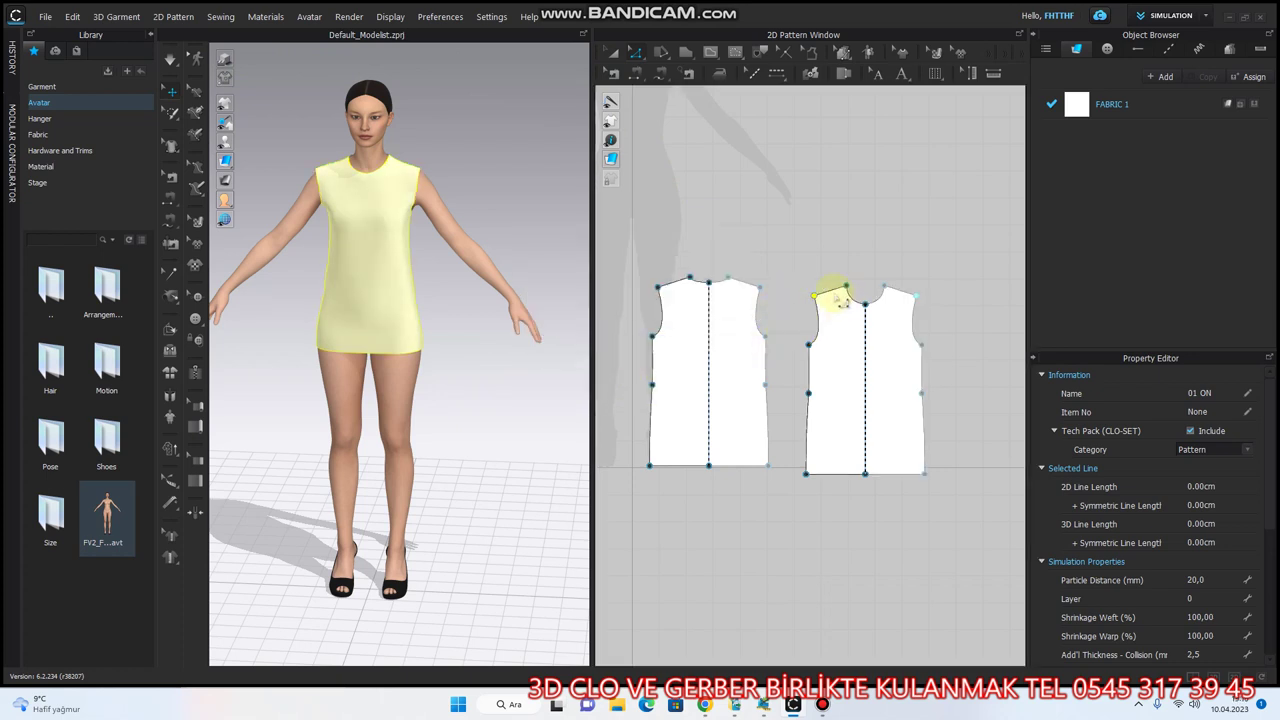
click(169, 61)
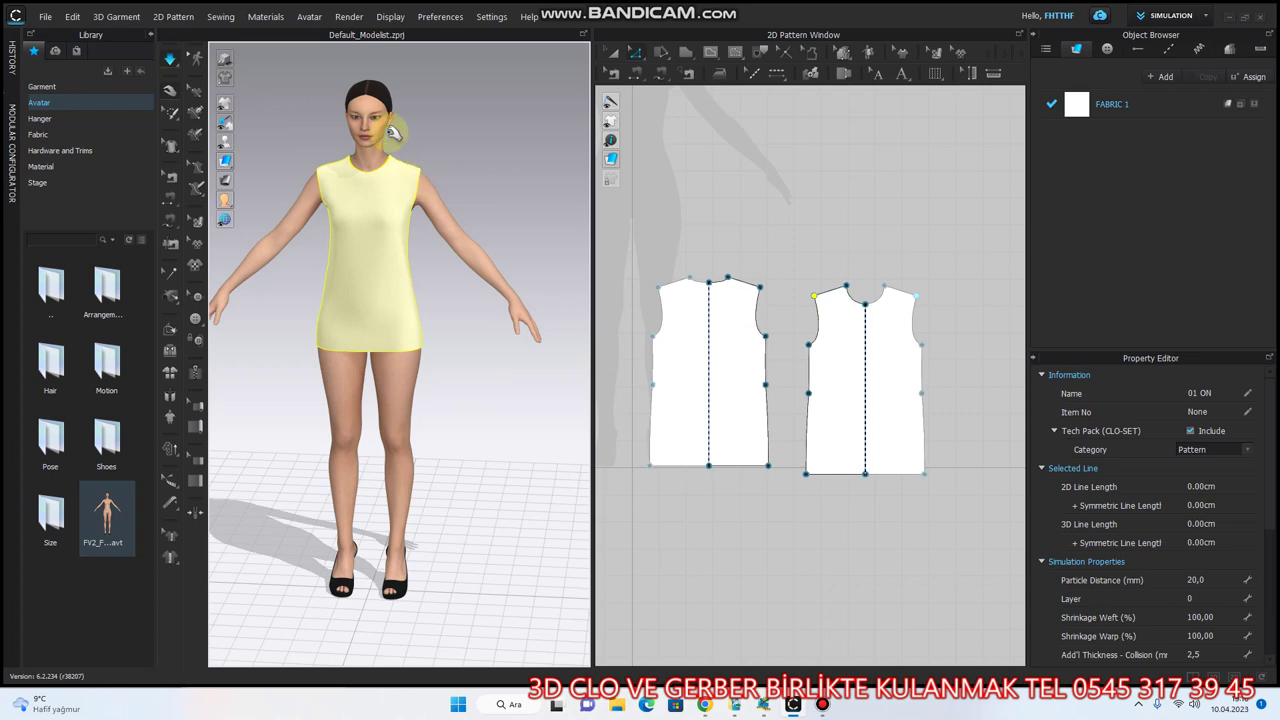
- Examine the adjusted garment on the avatar from the front, above and the side while tugging at its hem
scroll(391, 140, down, 2)
scroll(392, 128, up, 2)
drag(386, 130, 390, 200)
click(460, 250)
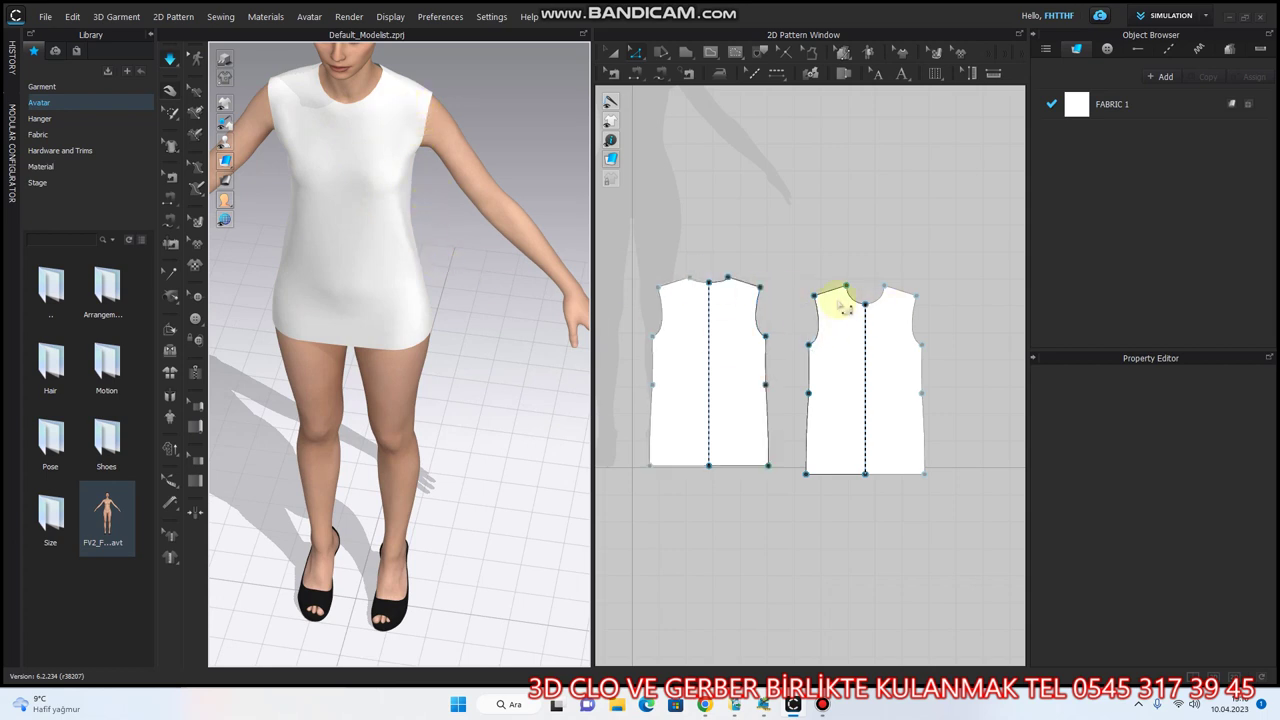
scroll(385, 117, down, 2)
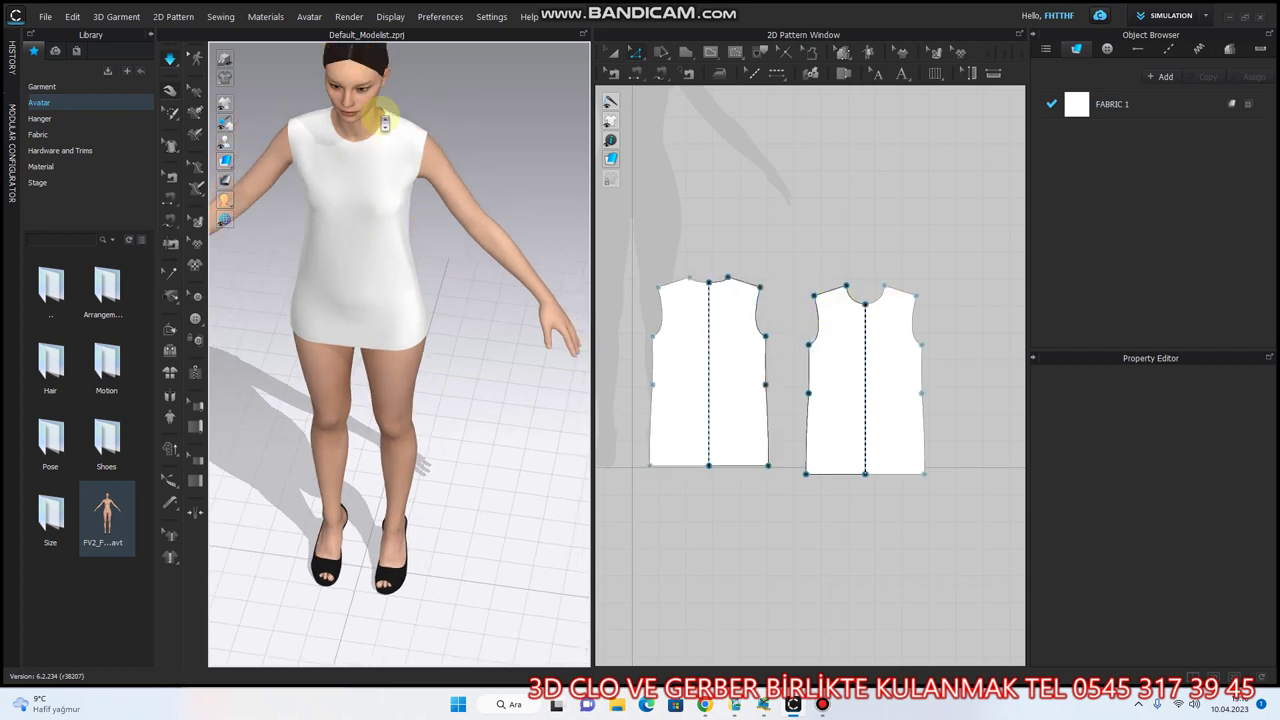
click(405, 315)
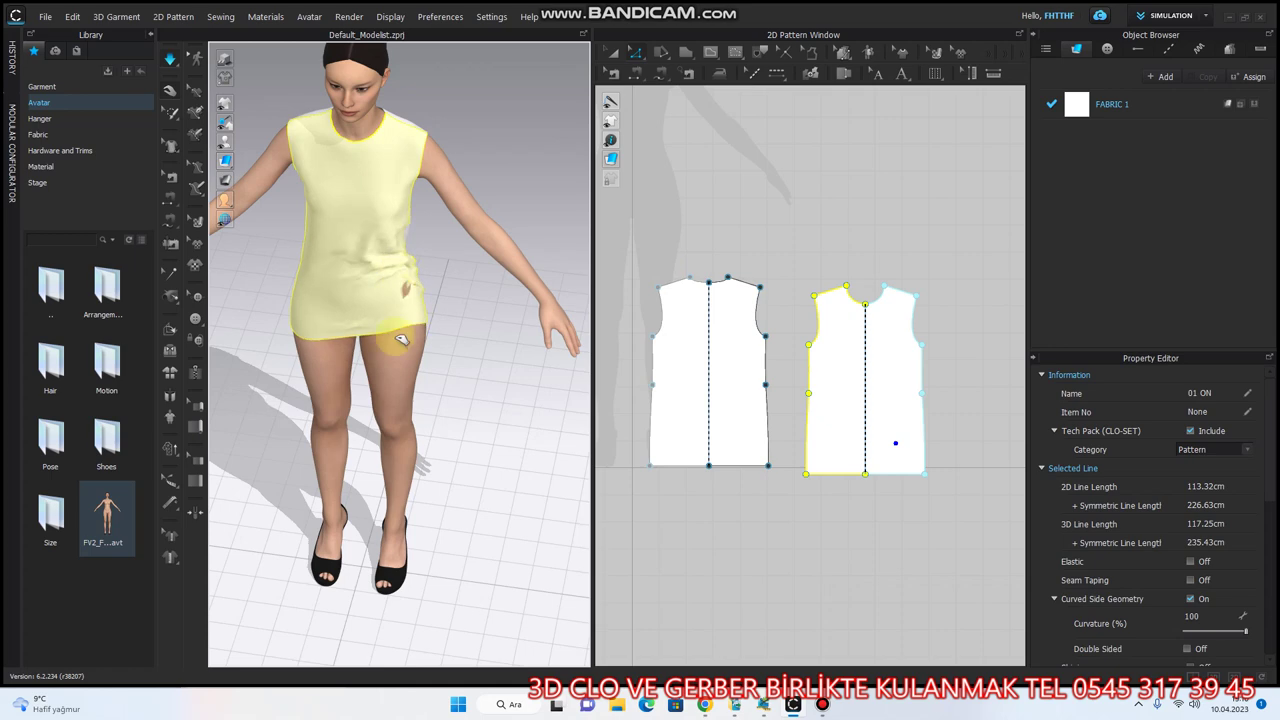
right_drag(345, 367, 424, 517)
click(424, 517)
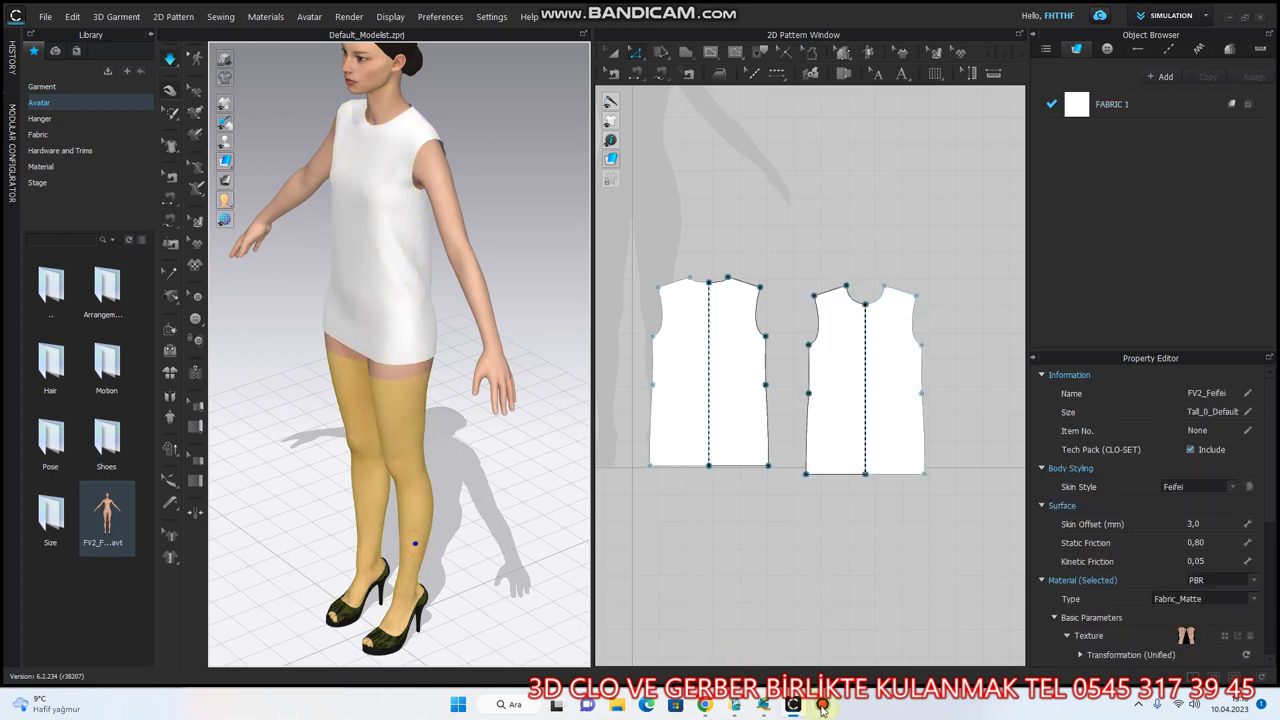